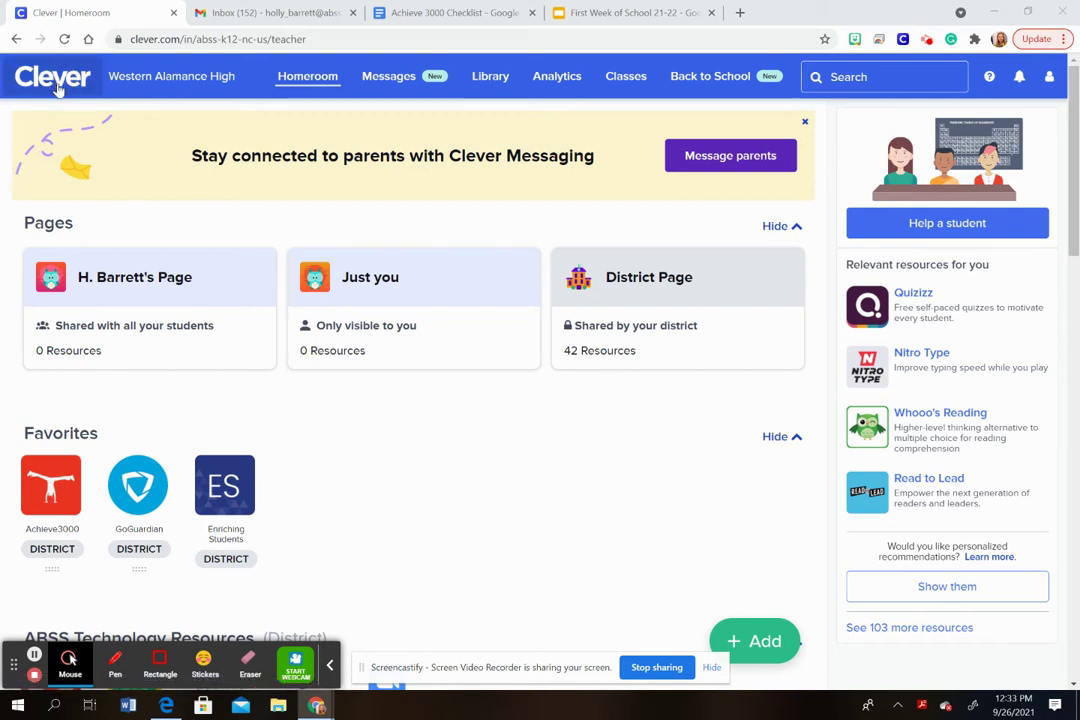
# Open Achieve3000 from the Clever favorites and log in to the Literacy Academy 1(A-B) class.
pyautogui.click(50, 494)
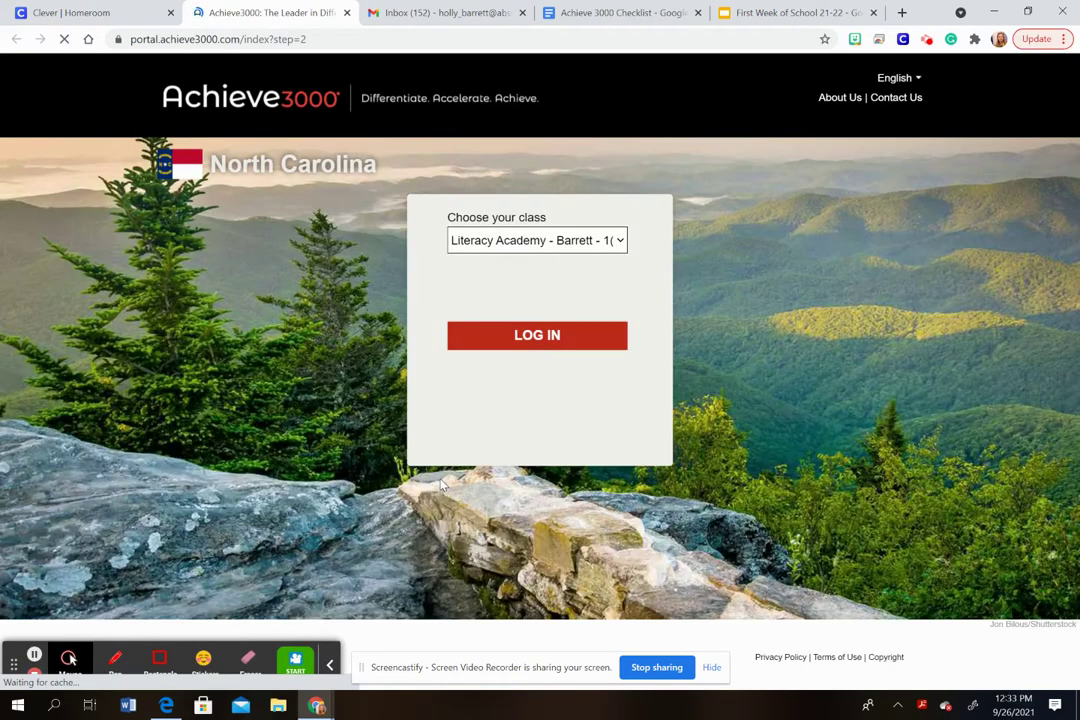
pyautogui.click(620, 244)
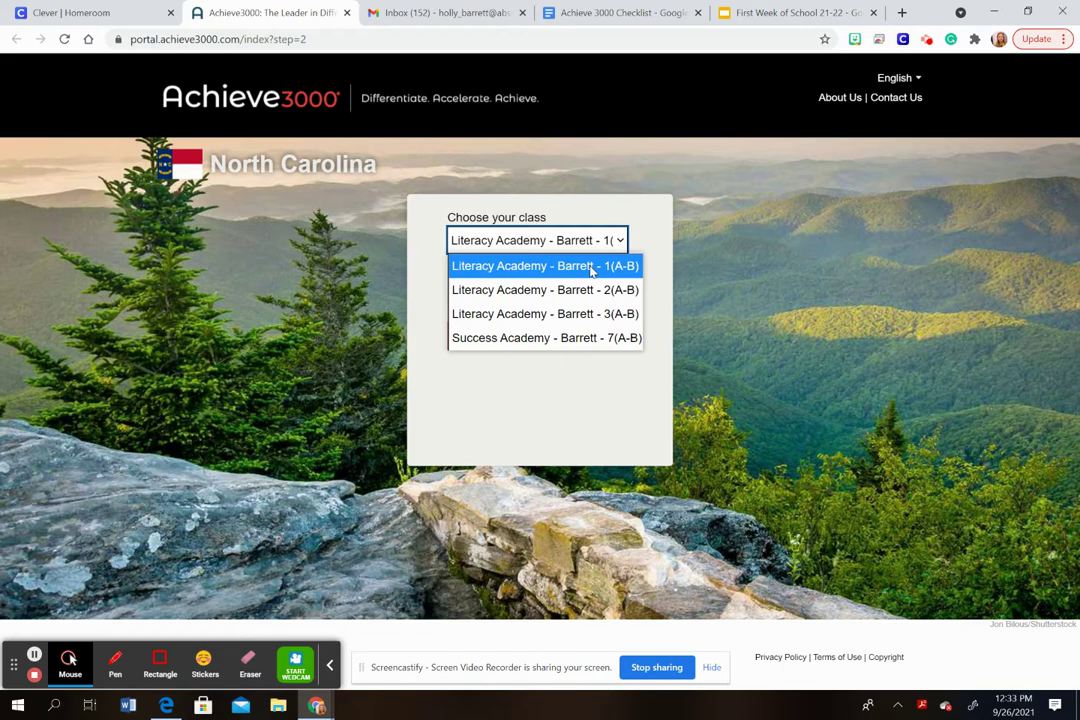
pyautogui.click(514, 272)
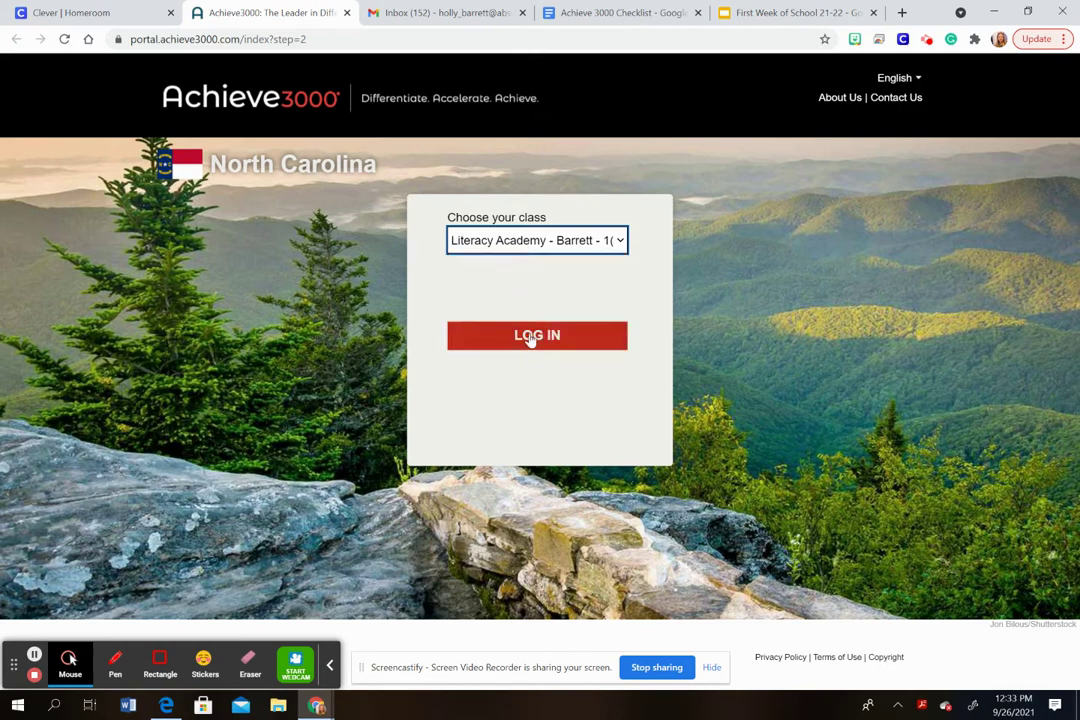
pyautogui.click(531, 338)
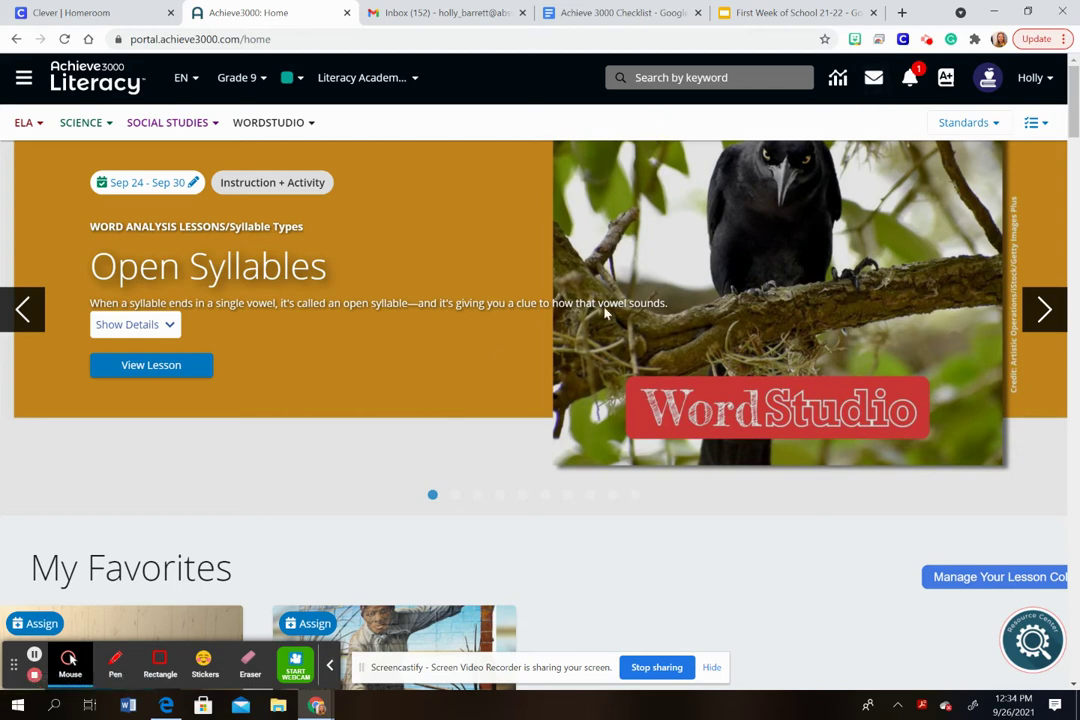
# Search the lessons for "Sentenced to Shakespeare" and open that lesson.
pyautogui.click(640, 77)
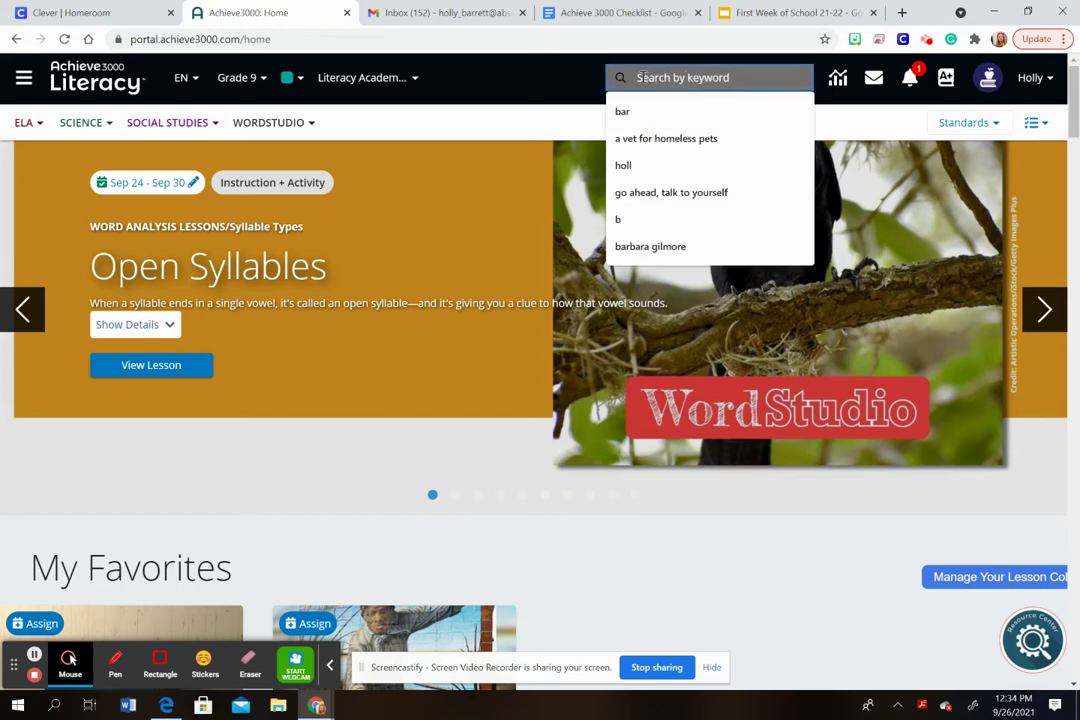
pyautogui.write('Sentenced to Shakespeare')
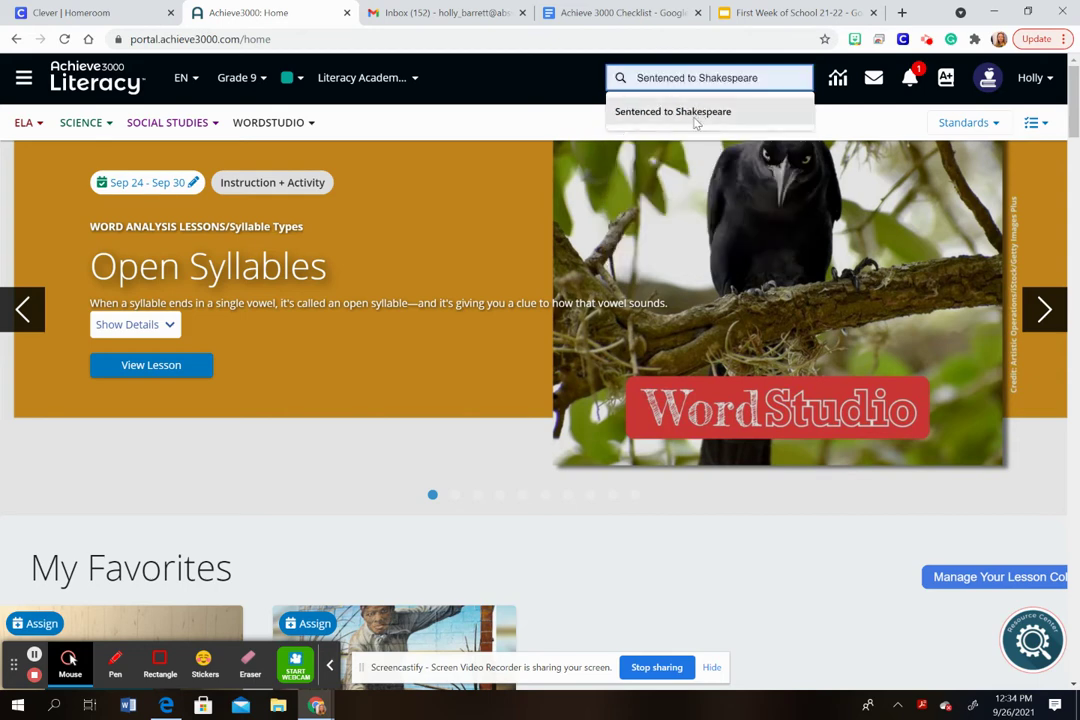
pyautogui.click(692, 122)
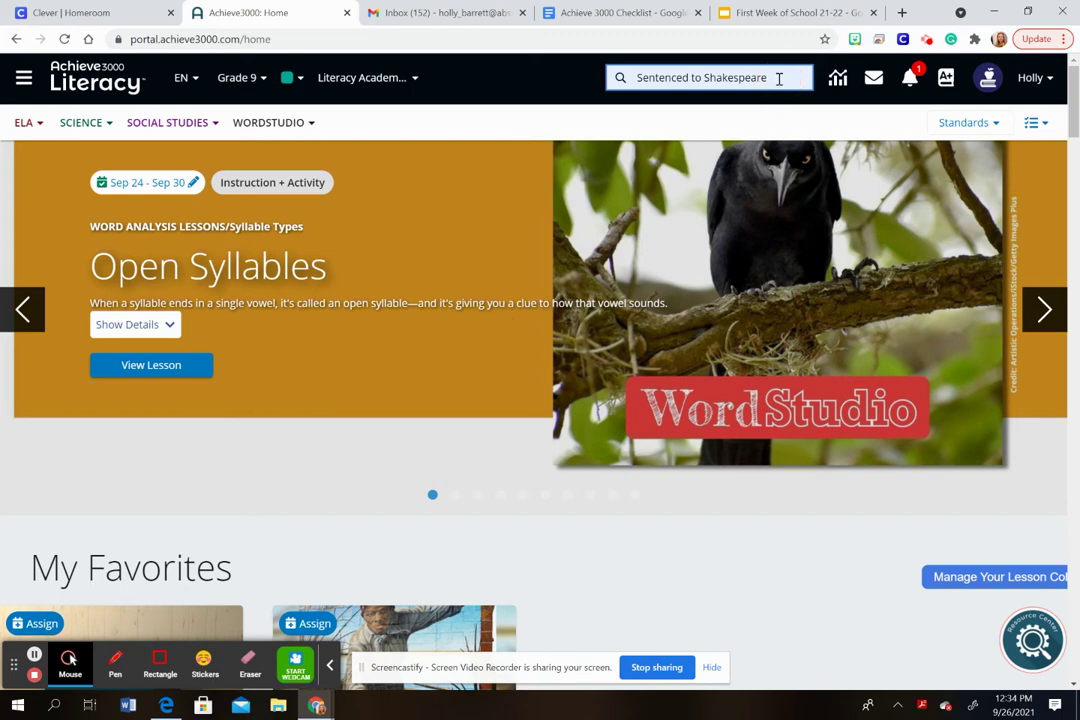
pyautogui.press('Return')
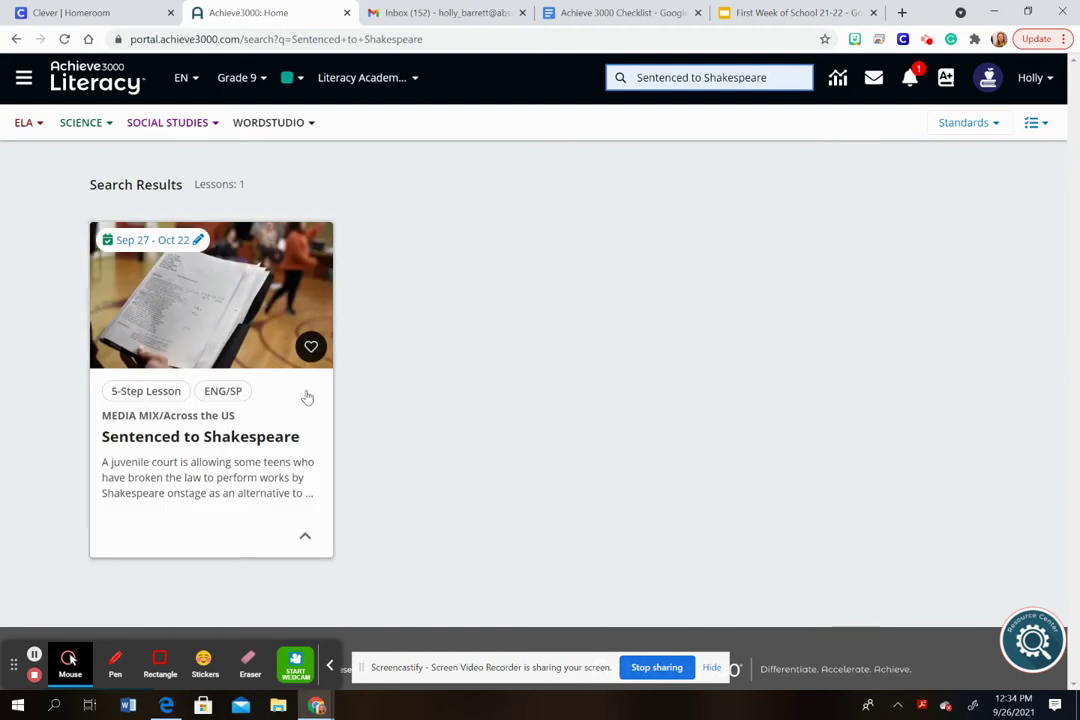
pyautogui.click(189, 316)
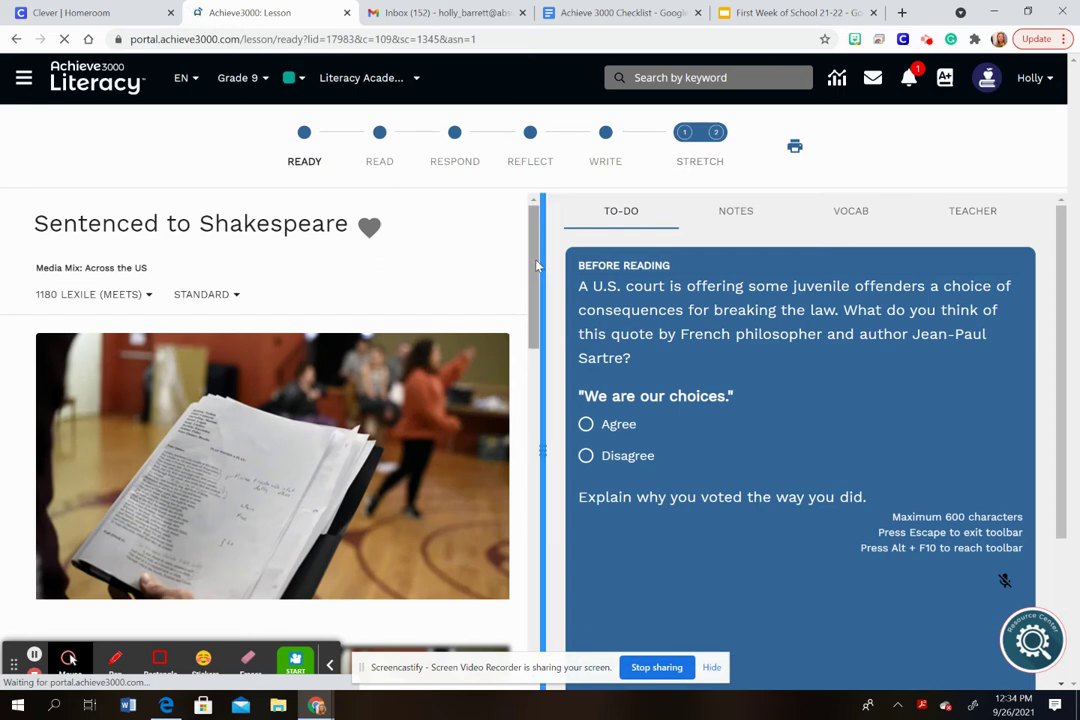
# Preview the lesson's Read, Respond, Reflect and Write stages in order.
pyautogui.moveTo(535, 265)
pyautogui.mouseDown()
pyautogui.moveTo(549, 449)
pyautogui.moveTo(540, 258)
pyautogui.mouseUp()
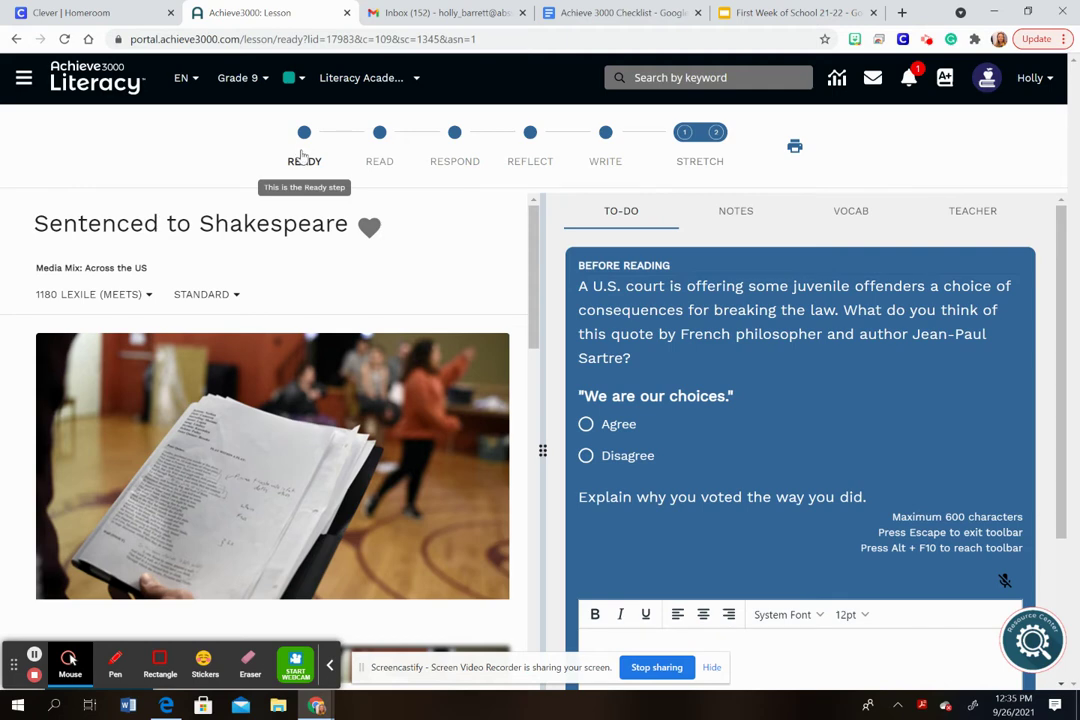
pyautogui.click(374, 155)
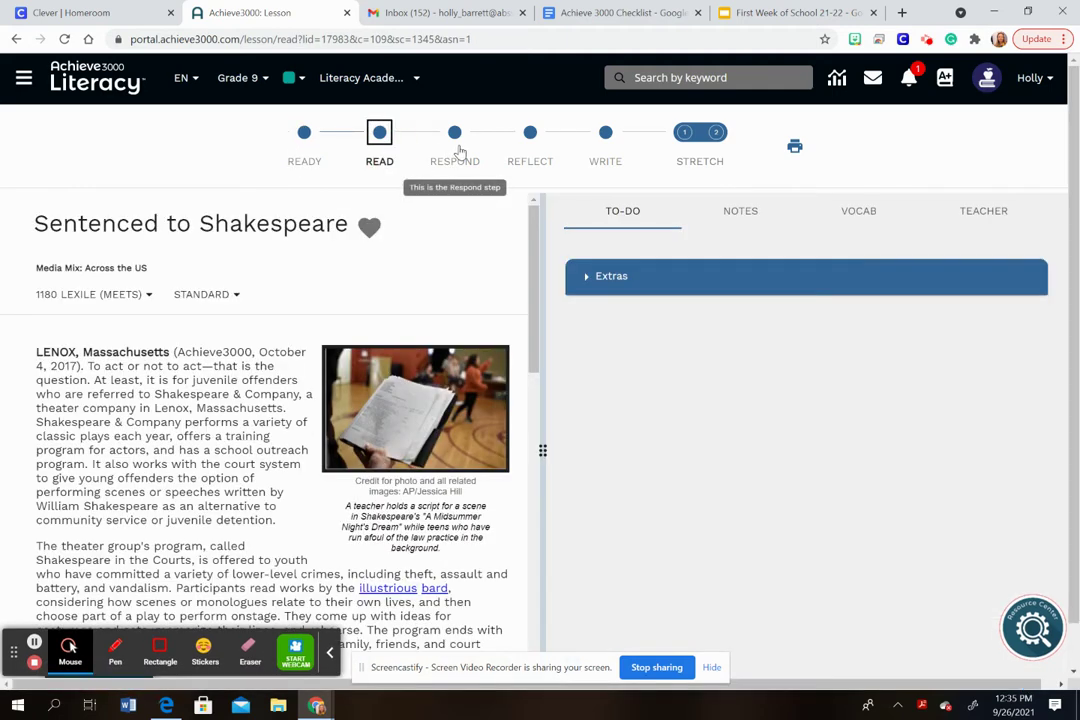
pyautogui.click(456, 152)
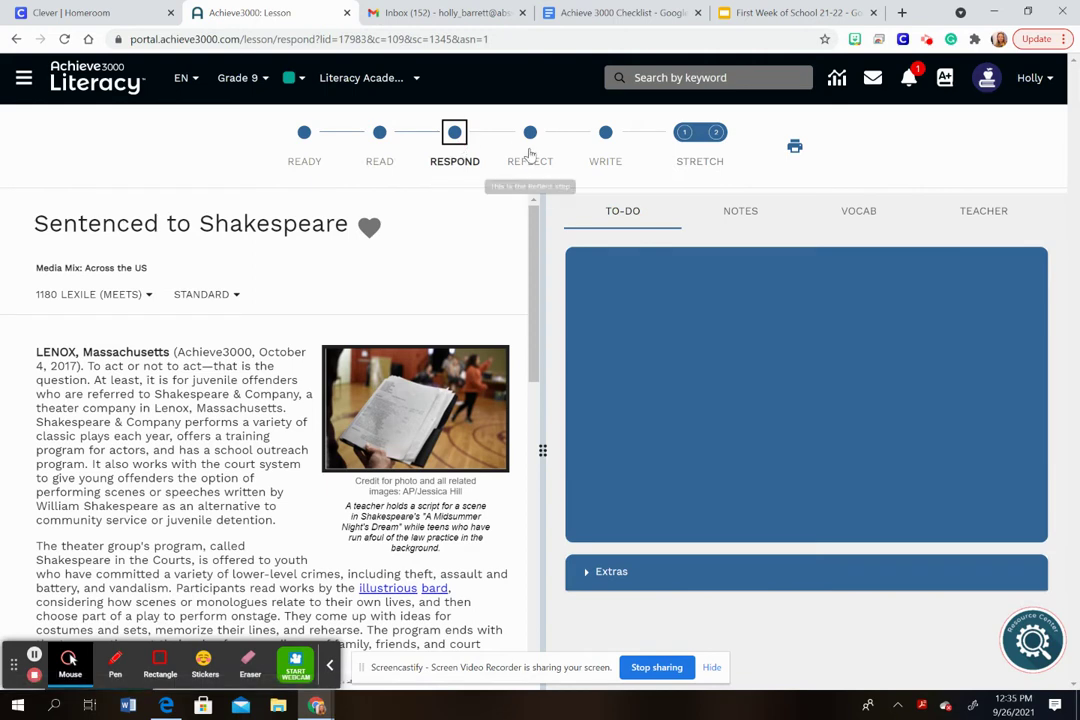
pyautogui.click(528, 153)
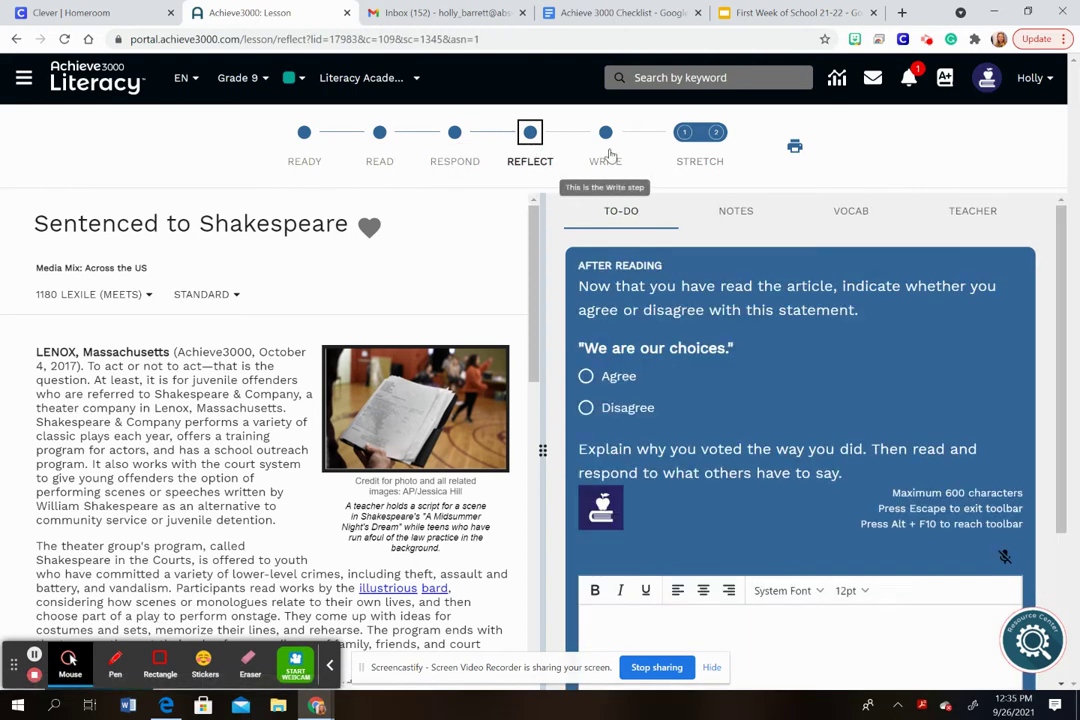
pyautogui.click(606, 148)
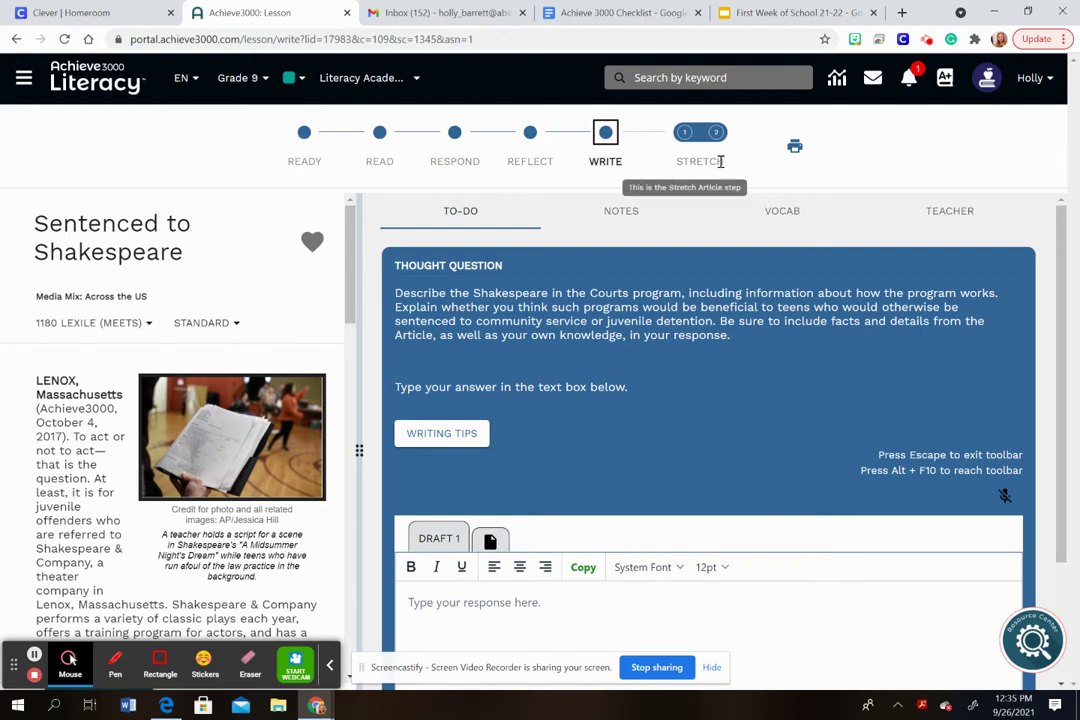
# Return to the lesson's Ready stage and review the Before Reading question, its voting options and the response box.
pyautogui.click(315, 160)
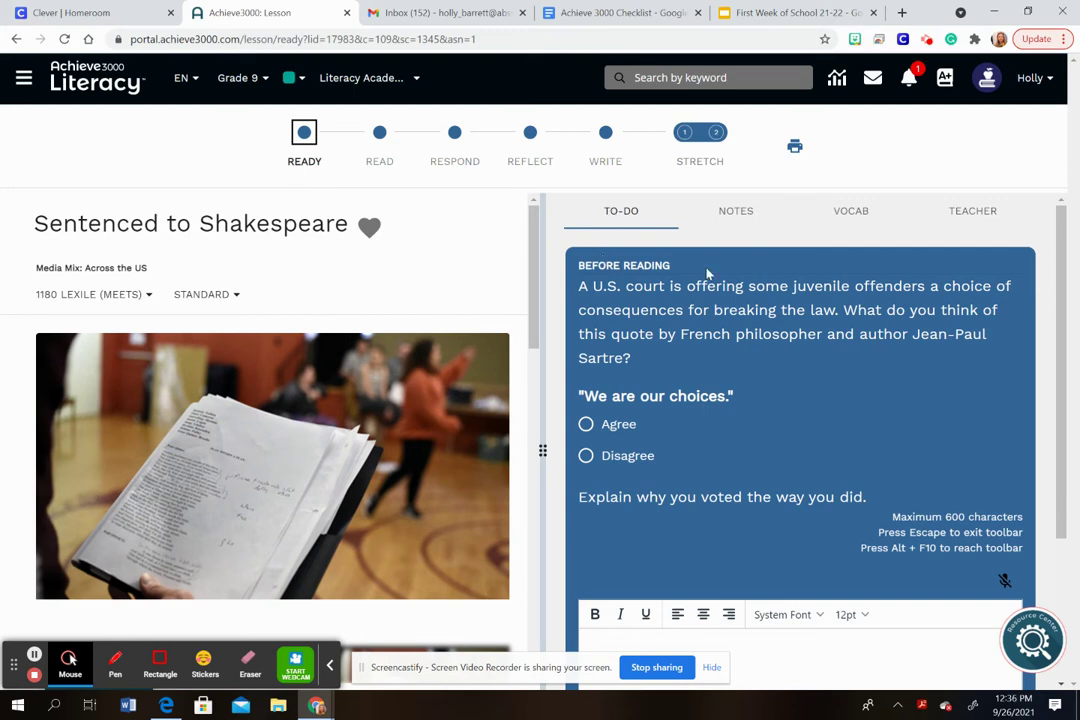
pyautogui.moveTo(1062, 293); pyautogui.dragTo(1063, 330)
pyautogui.click(1063, 428)
pyautogui.moveTo(1068, 452); pyautogui.dragTo(1073, 499)
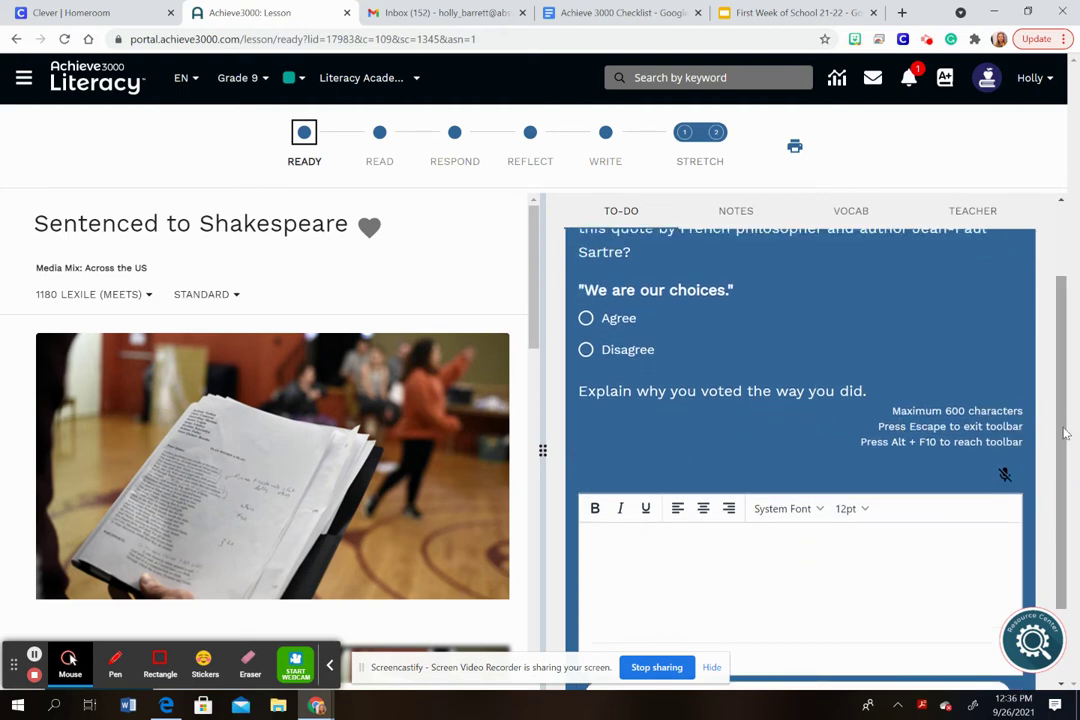
pyautogui.moveTo(1057, 428); pyautogui.dragTo(1058, 468)
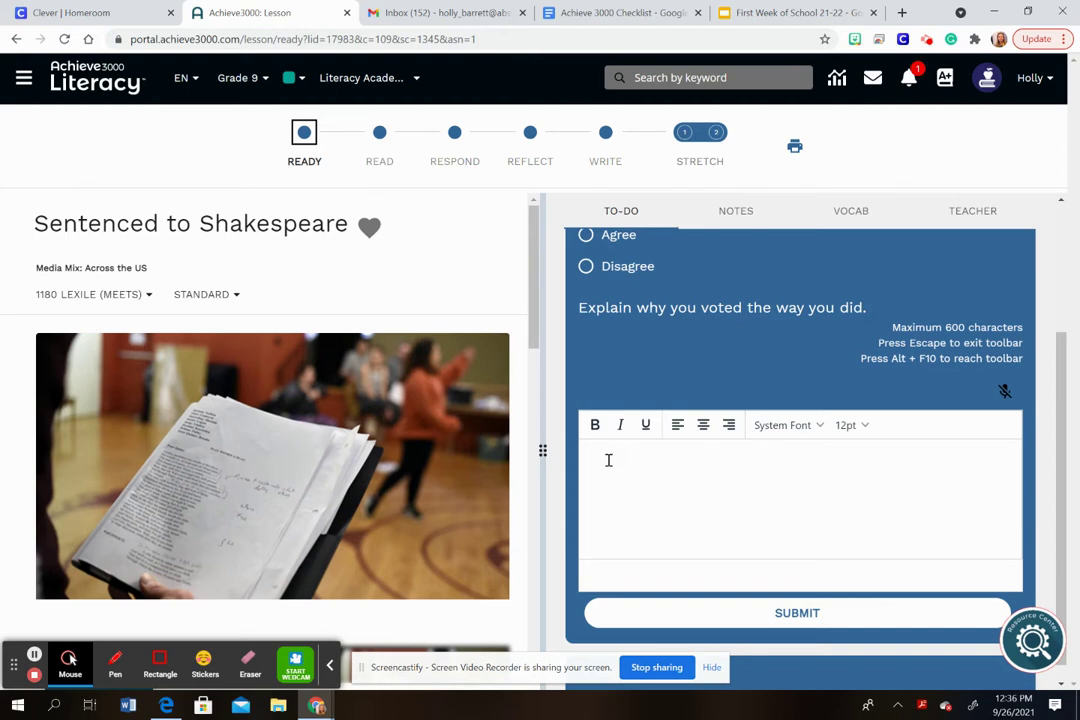
pyautogui.moveTo(1060, 505); pyautogui.dragTo(1044, 308)
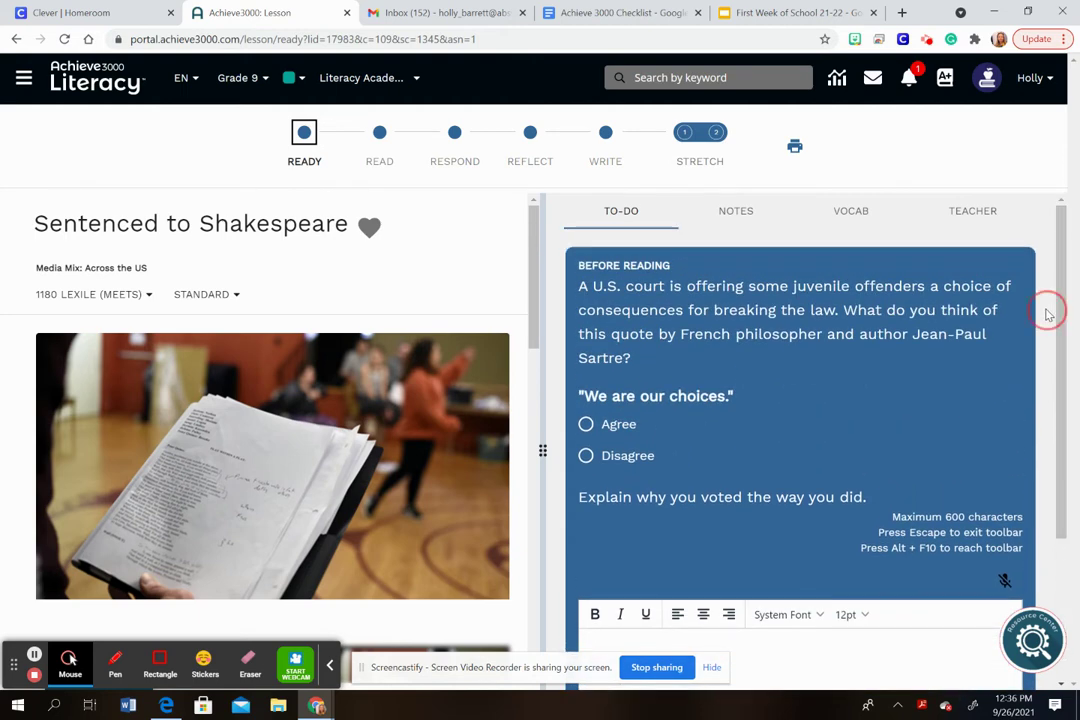
# Review the lesson's note-taking prompt and read through its vocabulary definitions.
pyautogui.click(735, 214)
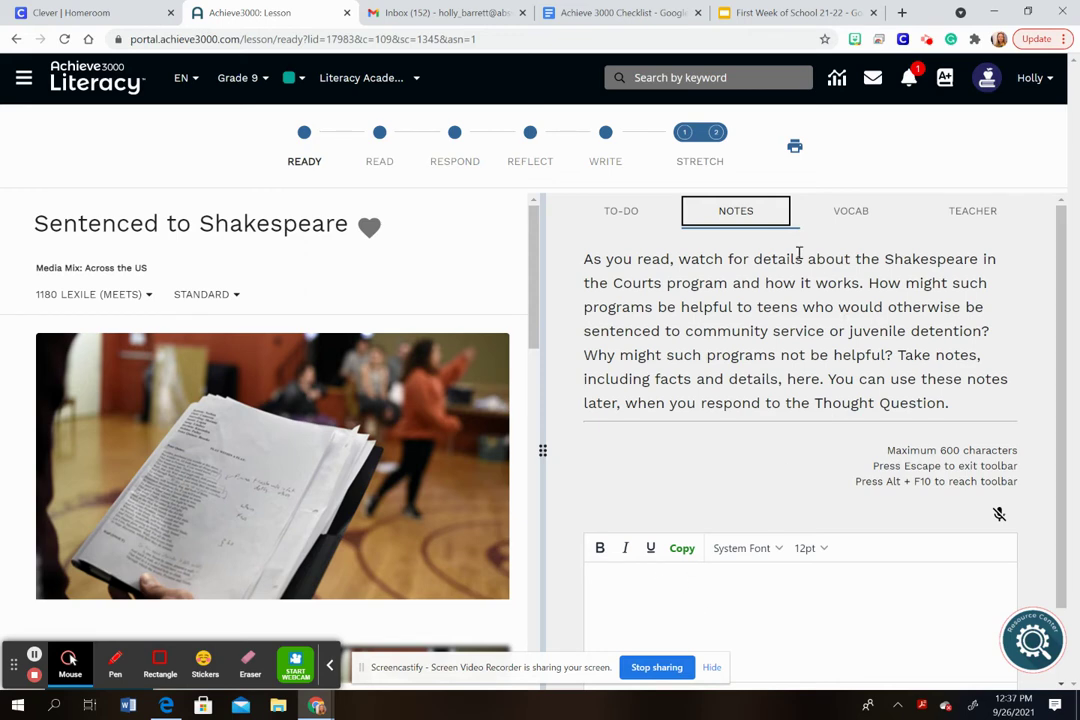
pyautogui.click(852, 216)
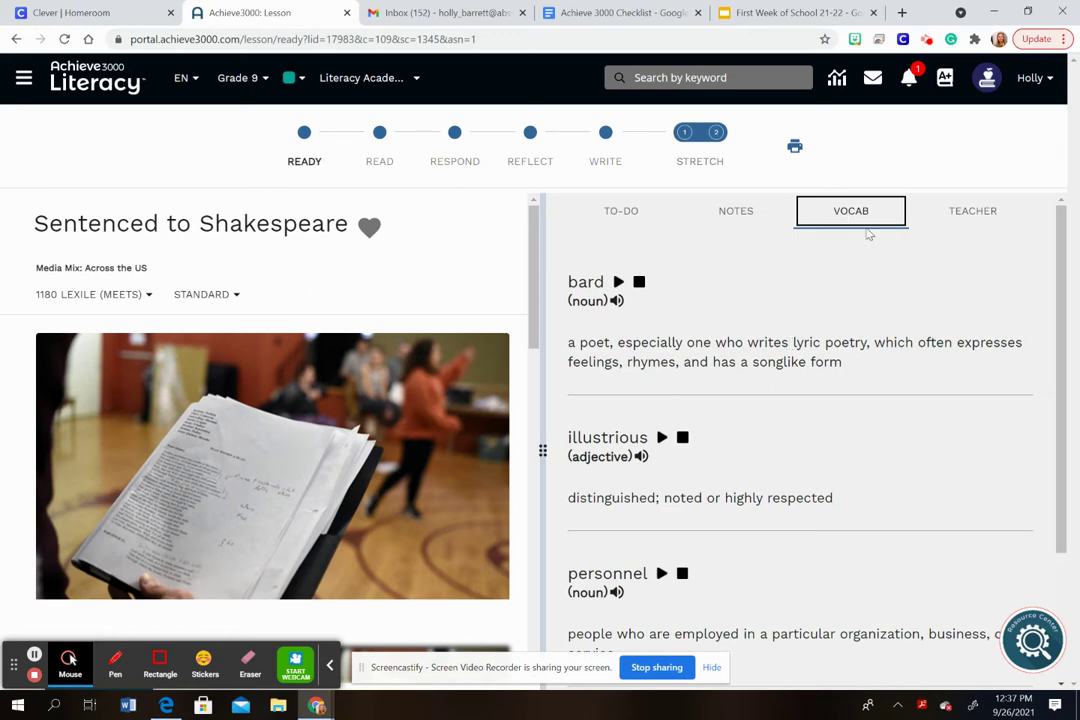
pyautogui.moveTo(1065, 289)
pyautogui.mouseDown()
pyautogui.moveTo(1068, 328)
pyautogui.moveTo(1063, 302)
pyautogui.mouseUp()
pyautogui.moveTo(1062, 465); pyautogui.dragTo(1076, 606)
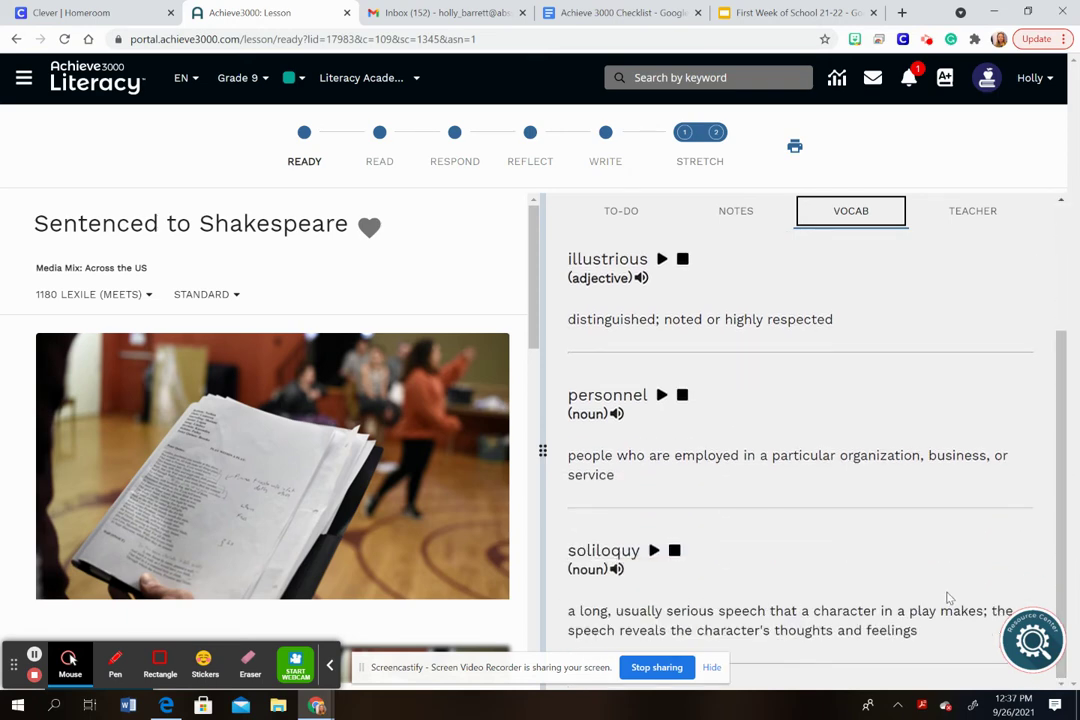
pyautogui.moveTo(1060, 567); pyautogui.dragTo(1060, 439)
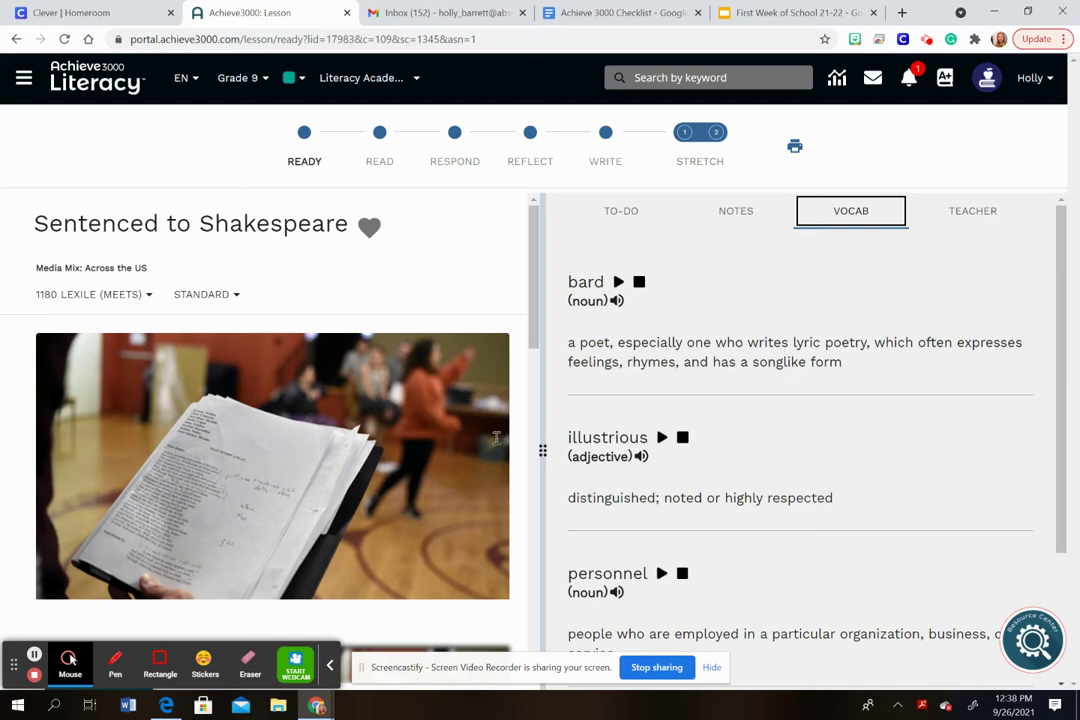
# Go back to the Before Reading question and vote Agree on "We are our choices.".
pyautogui.click(617, 218)
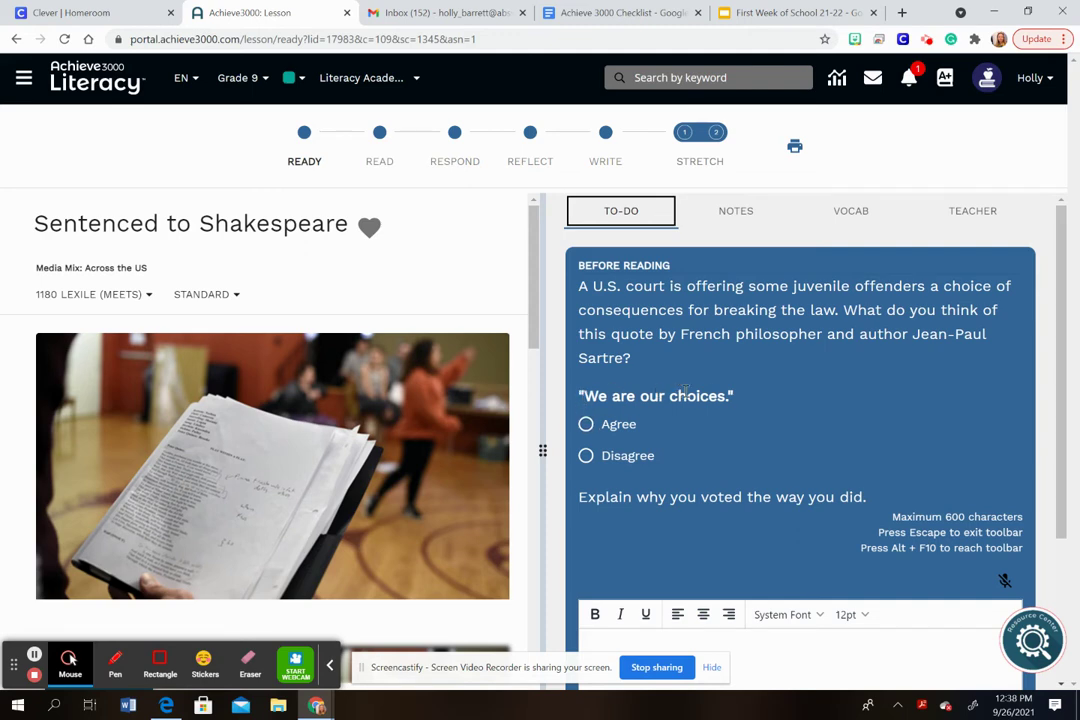
pyautogui.click(586, 425)
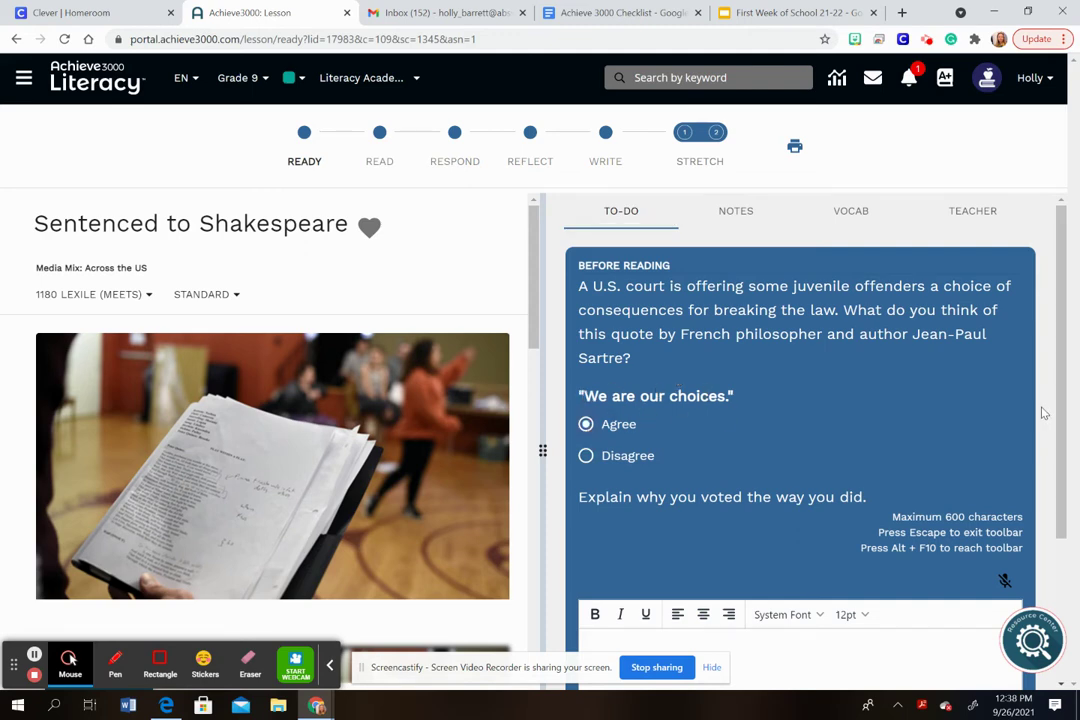
pyautogui.scroll(-2, 1062, 395)
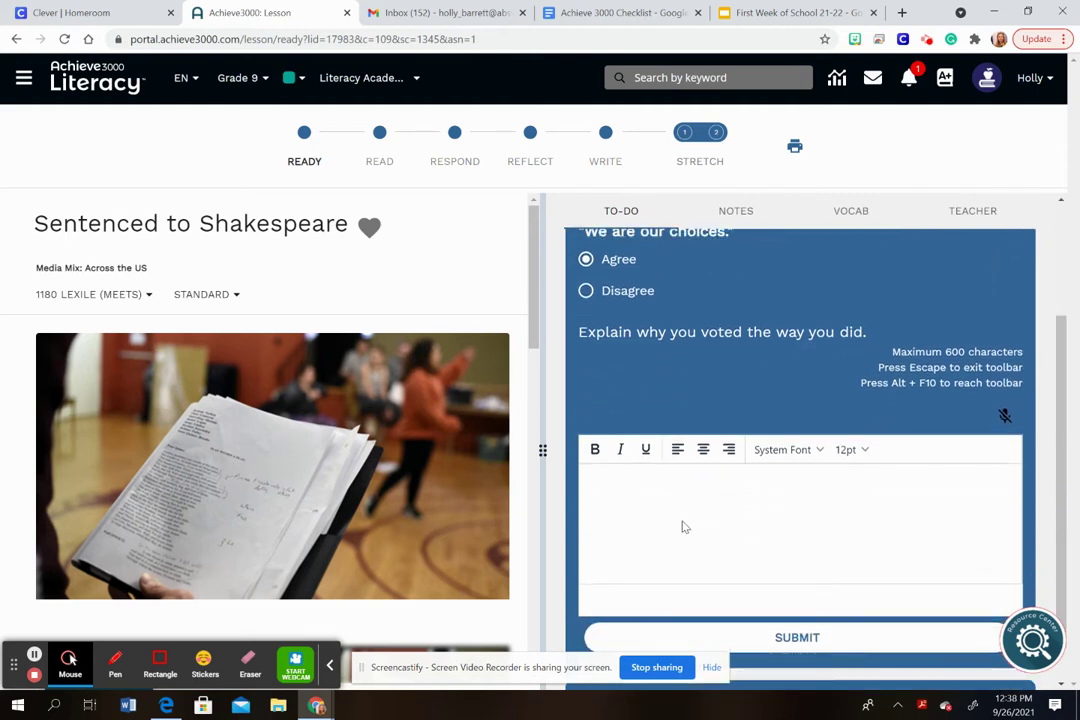
# Begin the vote explanation with "I agree with the statement that we are our choices because I believe".
pyautogui.click(600, 484)
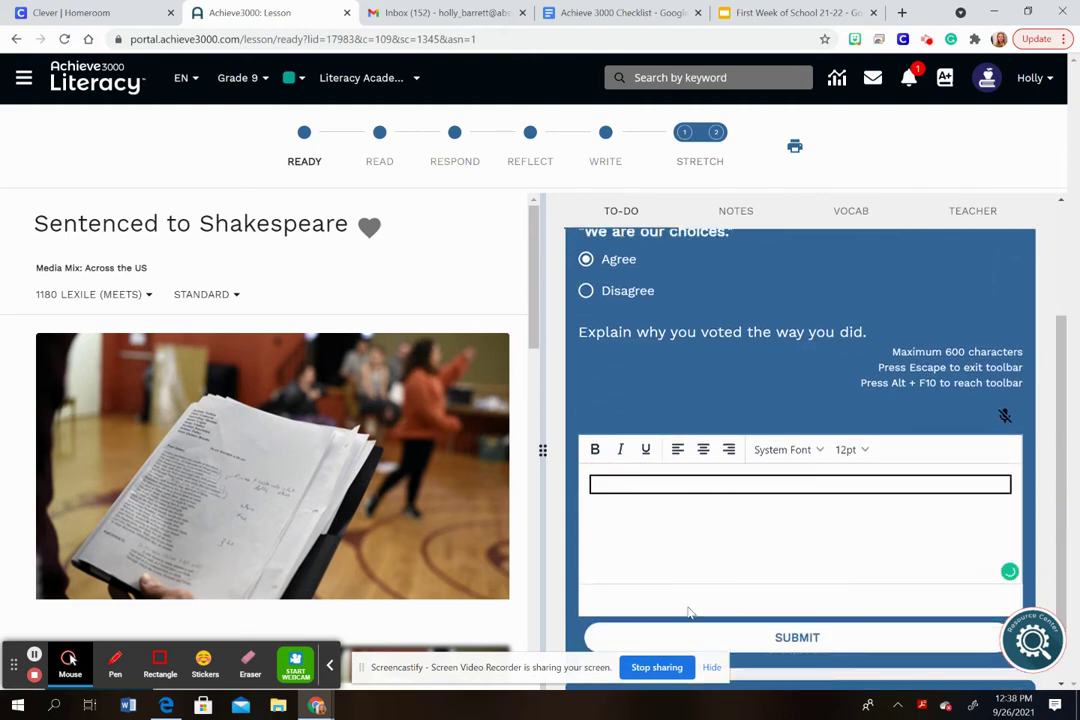
pyautogui.write('Zigree that')
pyautogui.press('BackSpace')
pyautogui.press('BackSpace')
pyautogui.press('BackSpace')
pyautogui.press('BackSpace')
pyautogui.press('BackSpace')
pyautogui.write('w')
pyautogui.write('wi')
pyautogui.write('th the statem')
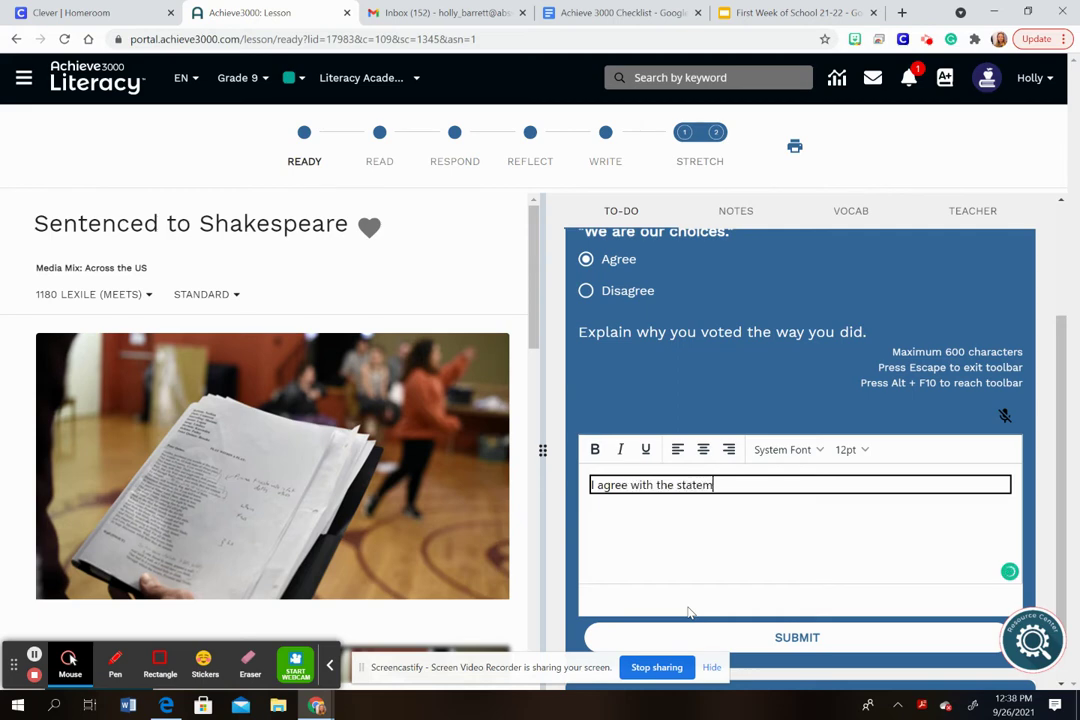
pyautogui.write('ent that we are our choice')
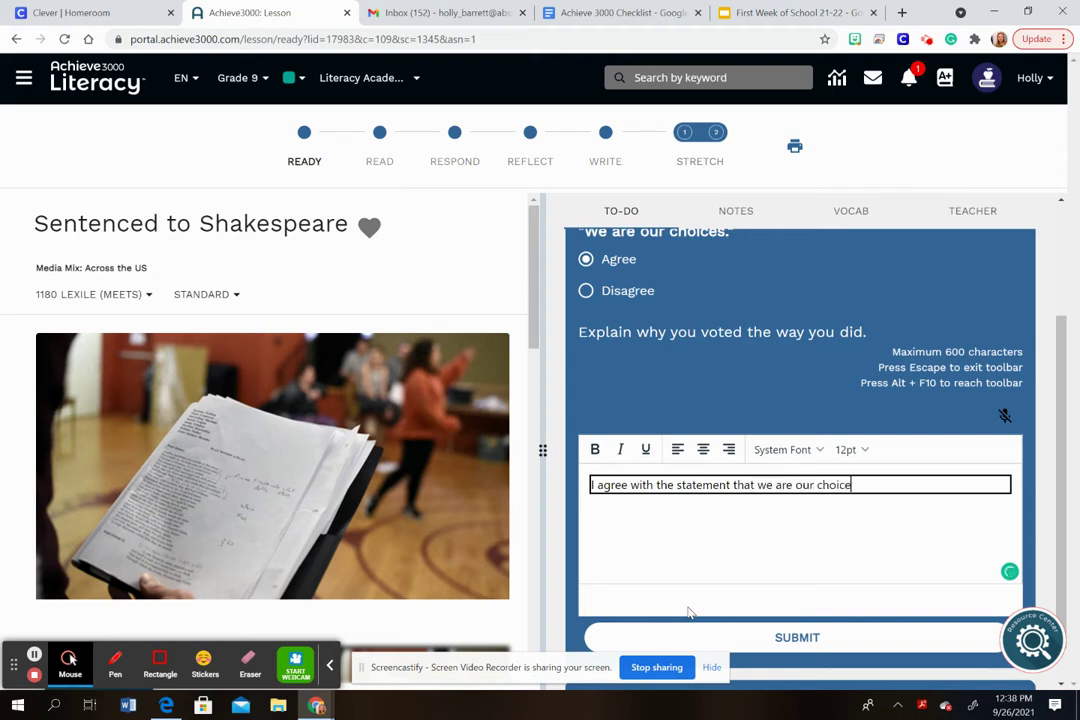
pyautogui.write('s becuase I believe')
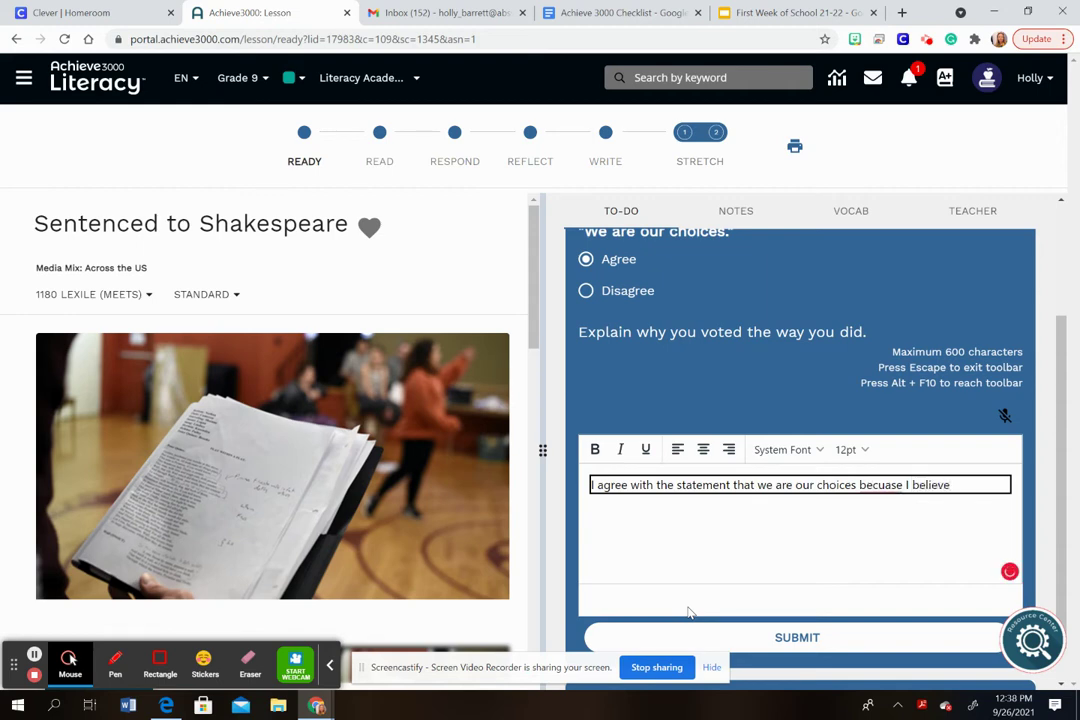
# Correct the spelling of "because", finish the explanation with "that we are the sum total of the choice we make." and submit it.
pyautogui.click(875, 485)
pyautogui.click(880, 513)
pyautogui.write('hat we are ')
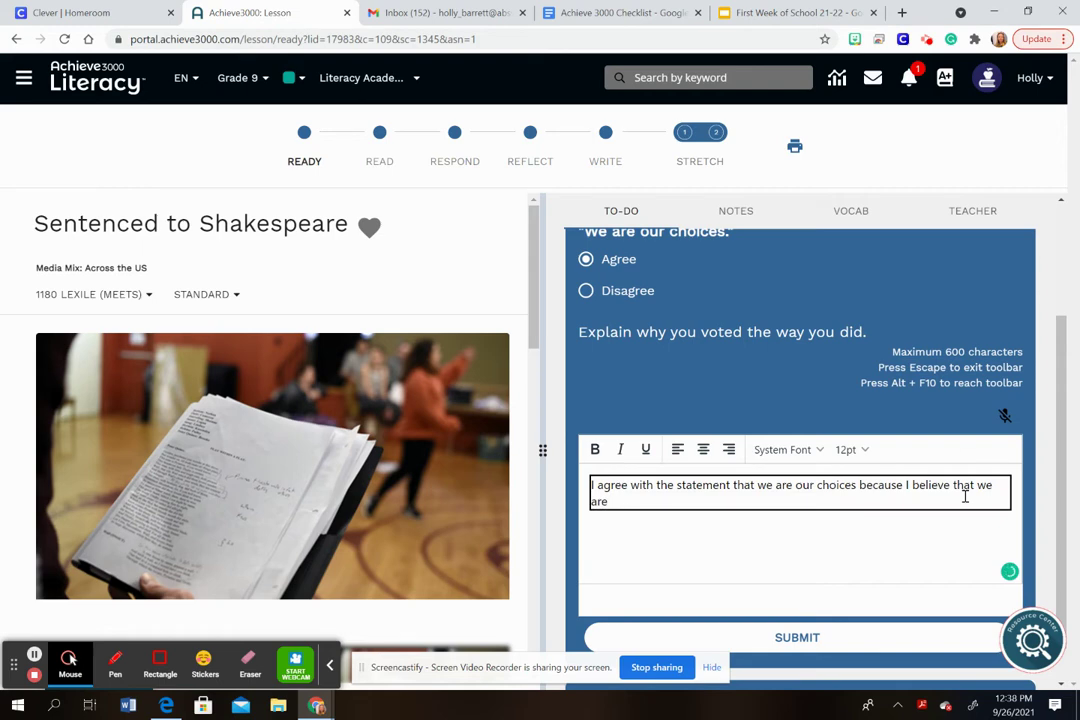
pyautogui.write('the sum total of the c')
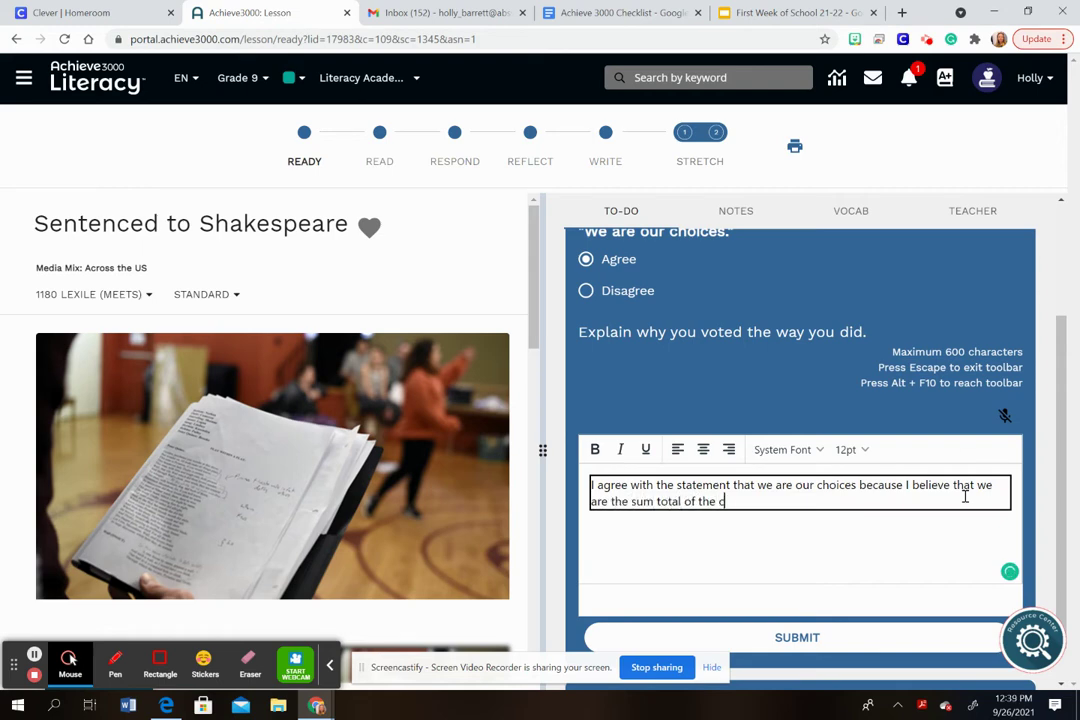
pyautogui.write('hoice we make.')
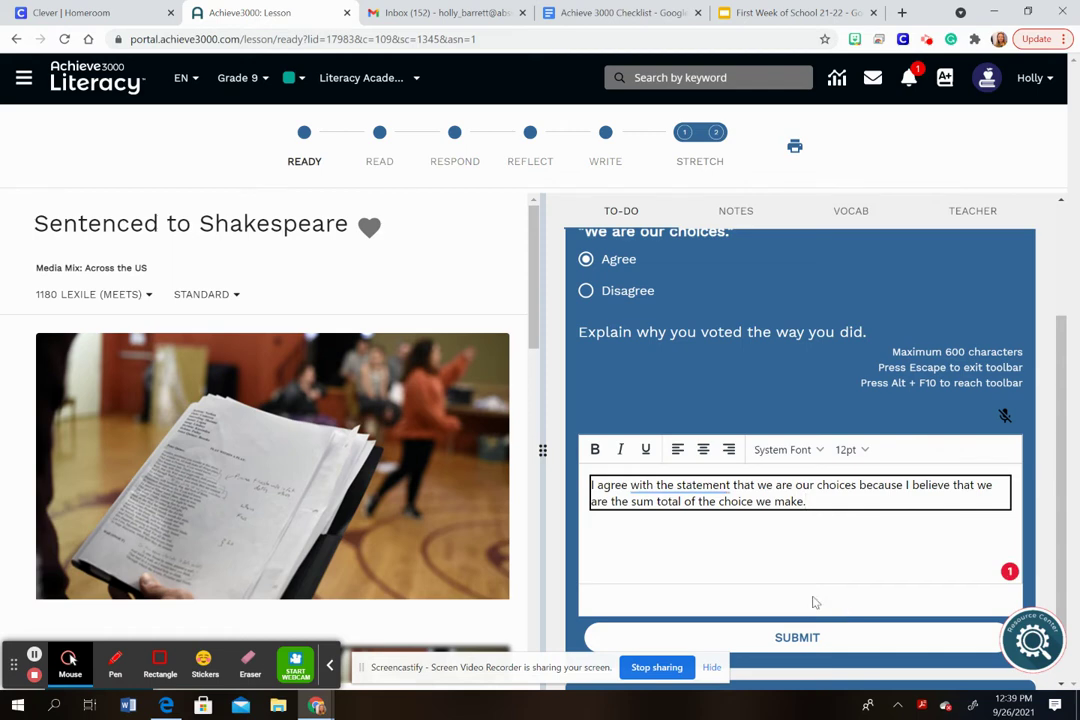
pyautogui.moveTo(690, 488)
pyautogui.click(797, 640)
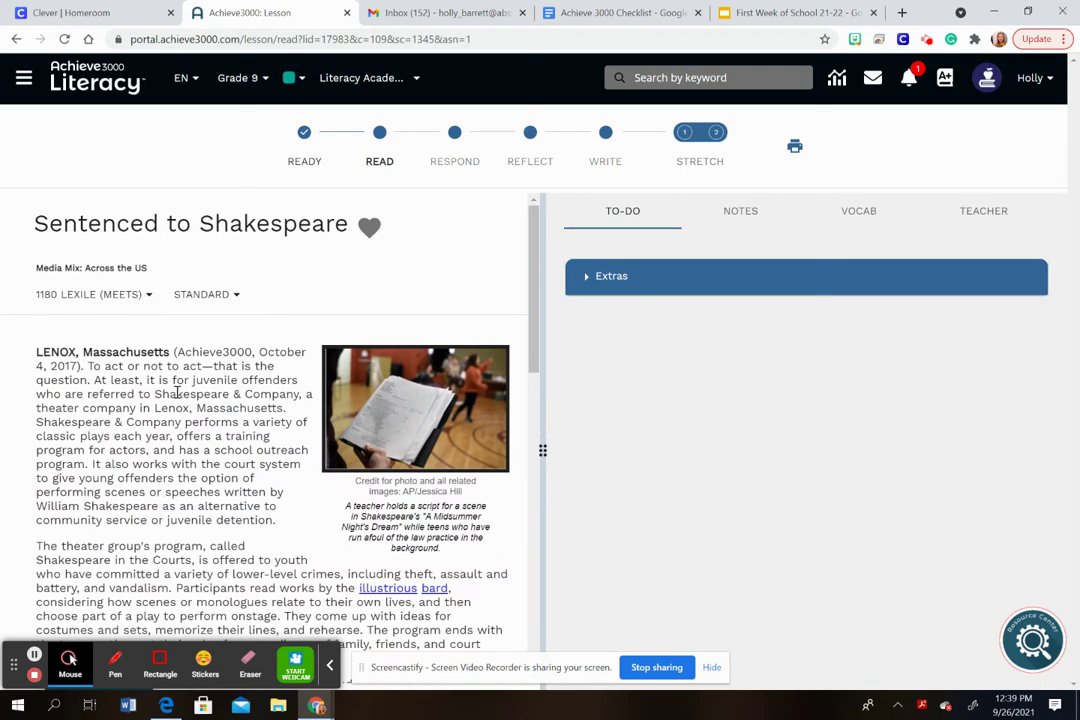
# Show the vocabulary definitions beside the article in the Read stage and look through the article's opening paragraphs.
pyautogui.click(536, 298)
pyautogui.moveTo(536, 298)
pyautogui.mouseDown()
pyautogui.moveTo(536, 312)
pyautogui.moveTo(536, 296)
pyautogui.mouseUp()
pyautogui.click(862, 212)
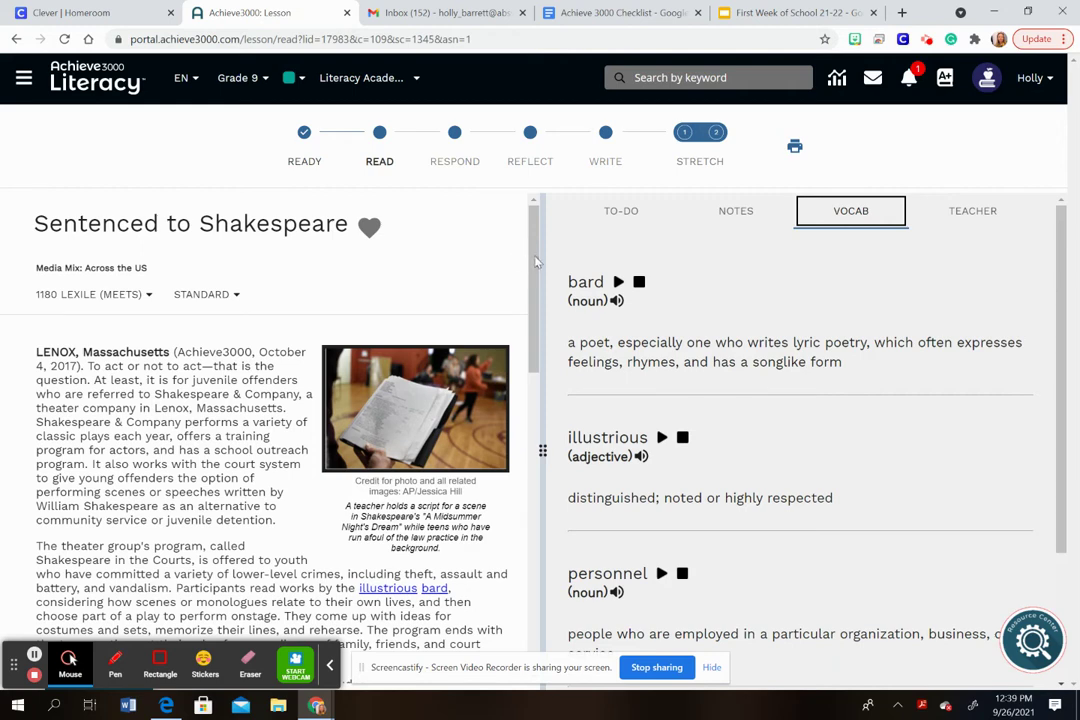
pyautogui.moveTo(535, 259); pyautogui.dragTo(554, 313)
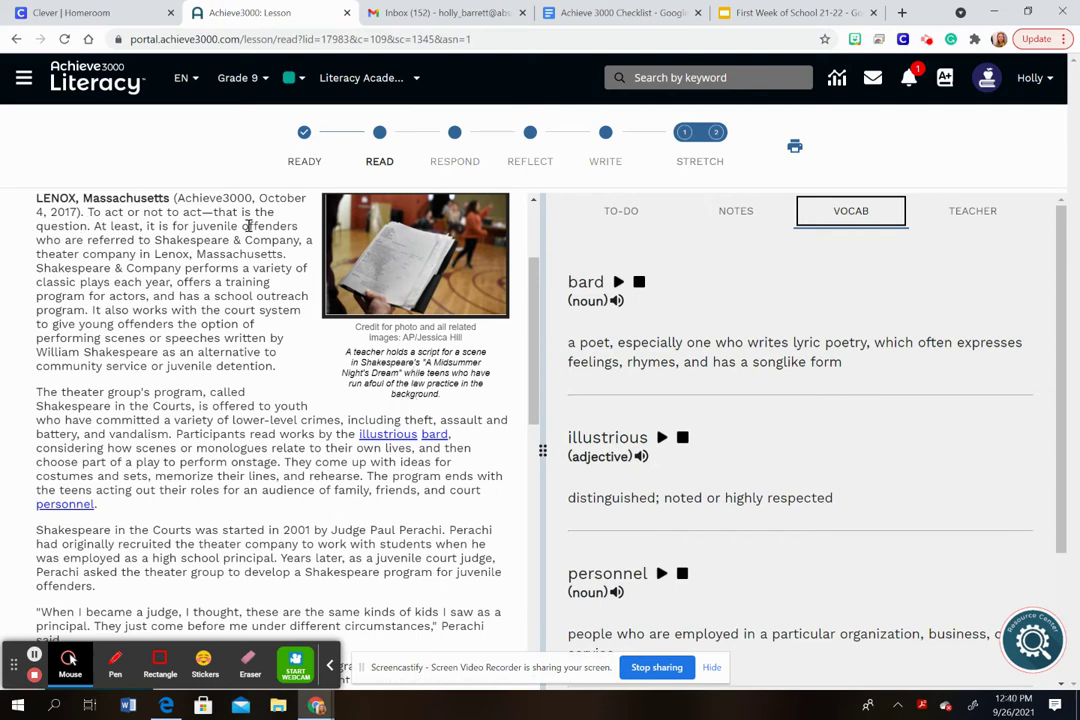
# View the definition of the linked word "illustrious", close it, and look through the article down to its end.
pyautogui.click(543, 357)
pyautogui.moveTo(536, 355); pyautogui.dragTo(535, 393)
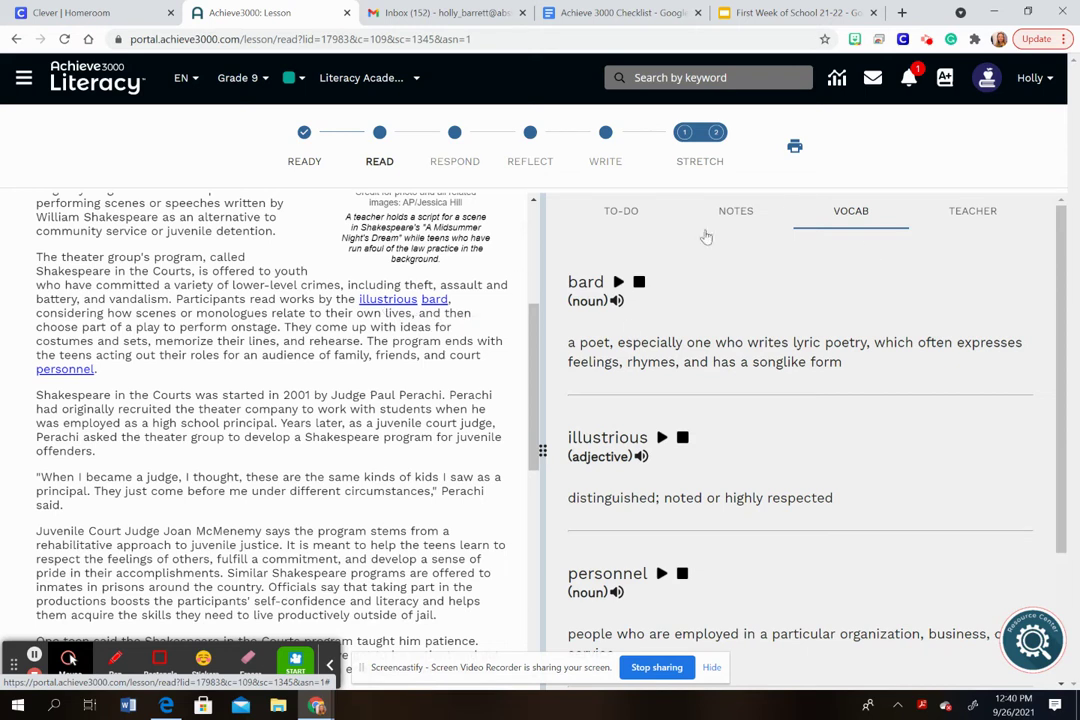
pyautogui.click(387, 300)
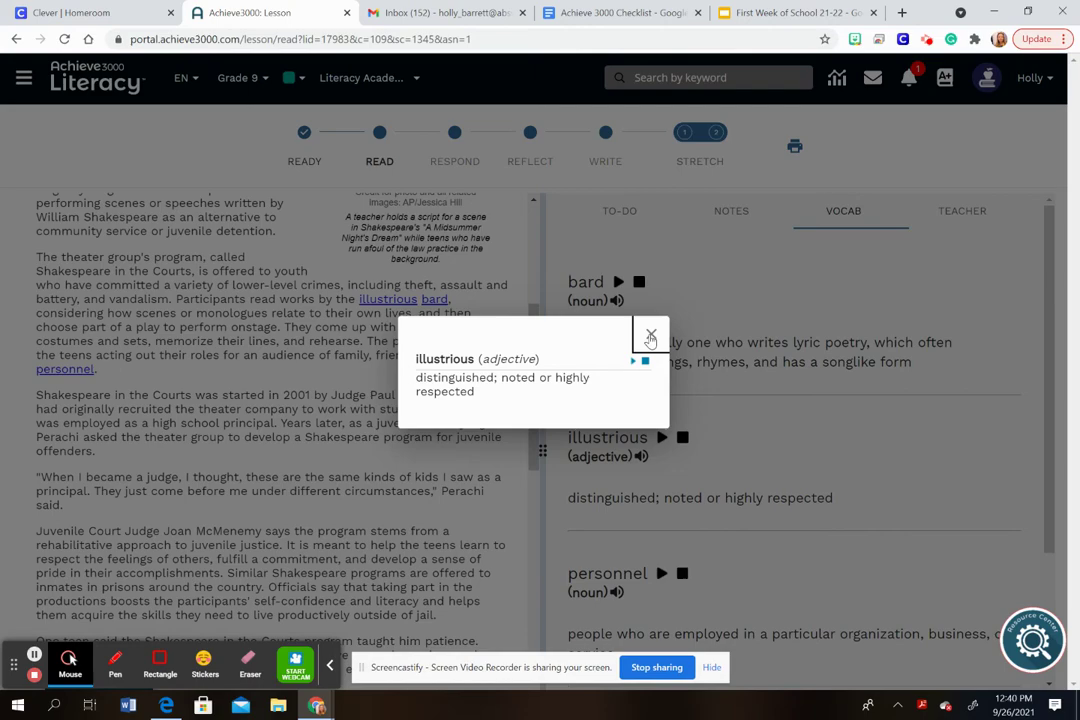
pyautogui.click(650, 338)
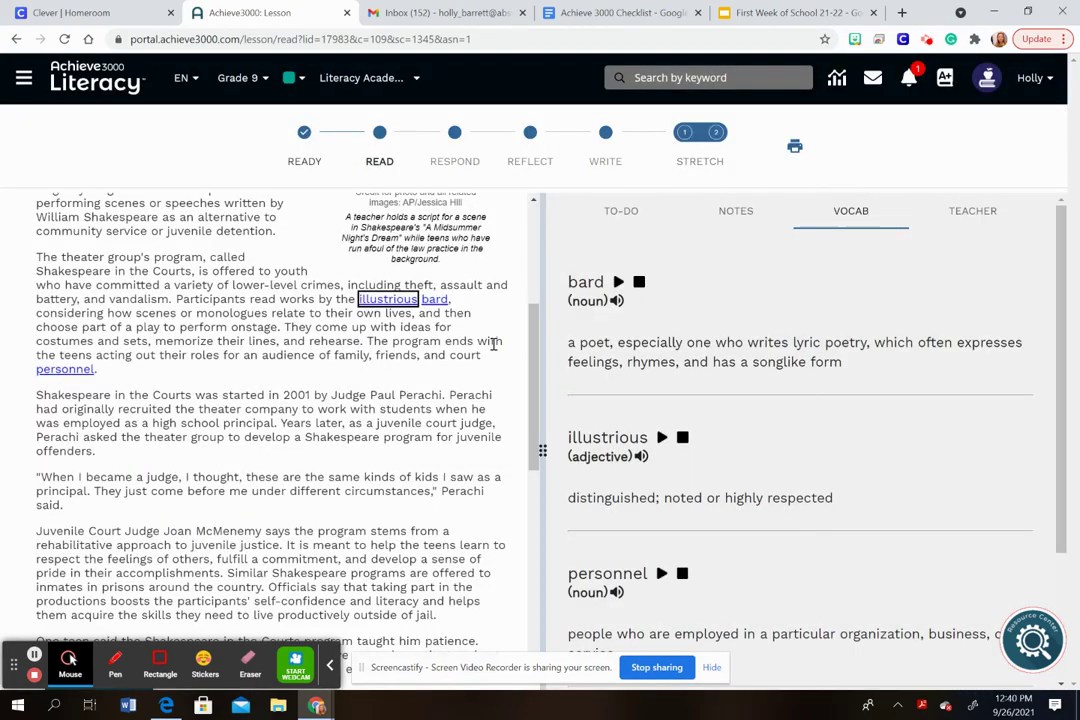
pyautogui.moveTo(533, 350); pyautogui.dragTo(557, 610)
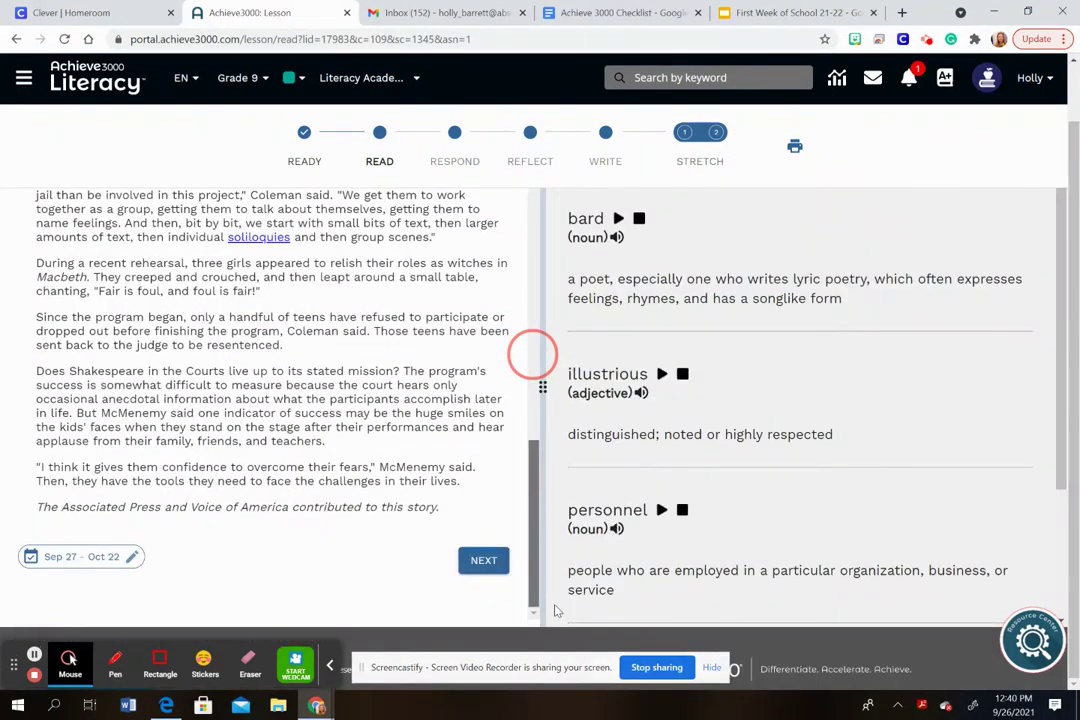
pyautogui.click(600, 375)
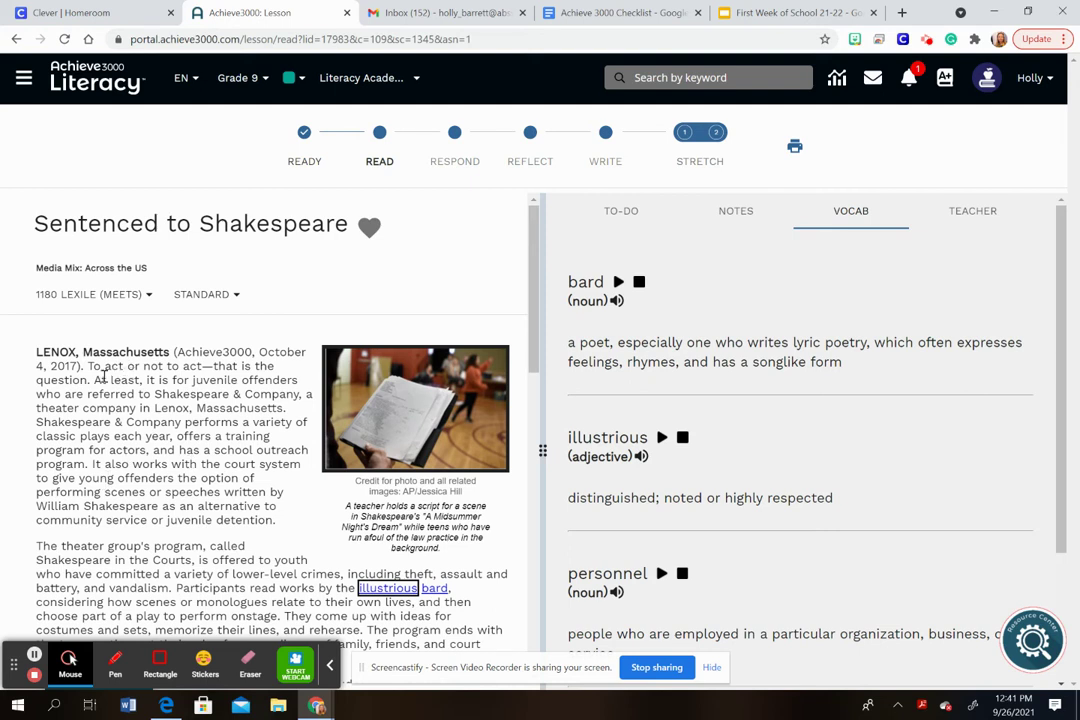
# Highlight the passage "it is for juvenile offenders who are referred to Shakespeare & Company, a theater company in Lenox, Massachusetts." in magenta.
pyautogui.moveTo(147, 380); pyautogui.dragTo(293, 410)
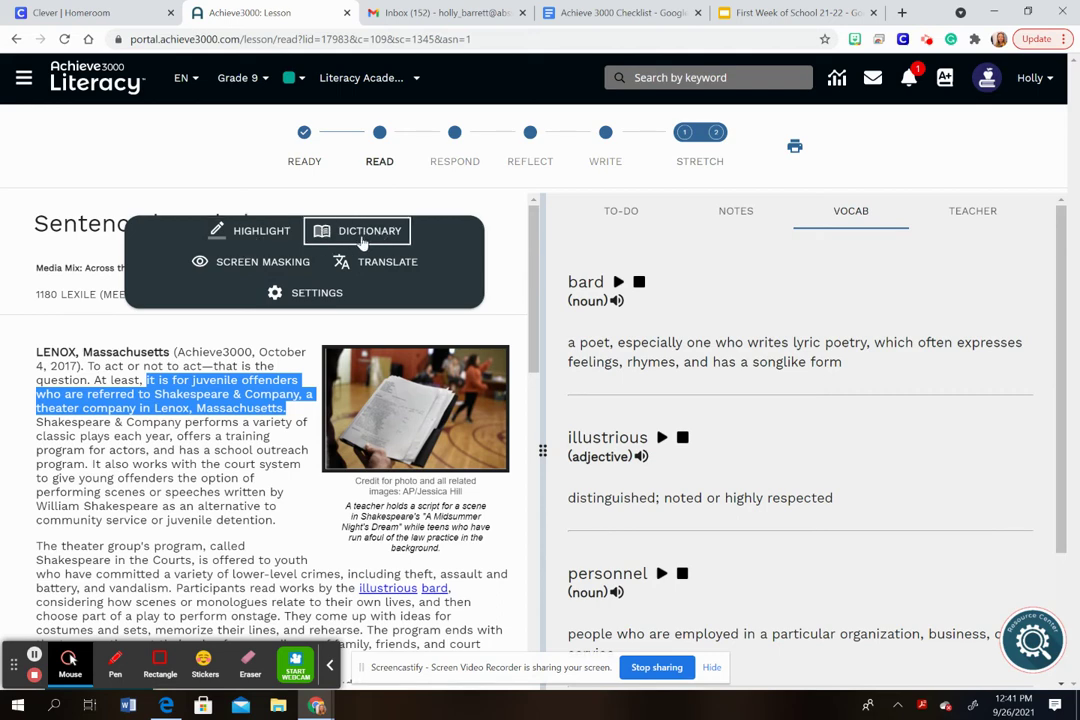
pyautogui.click(241, 236)
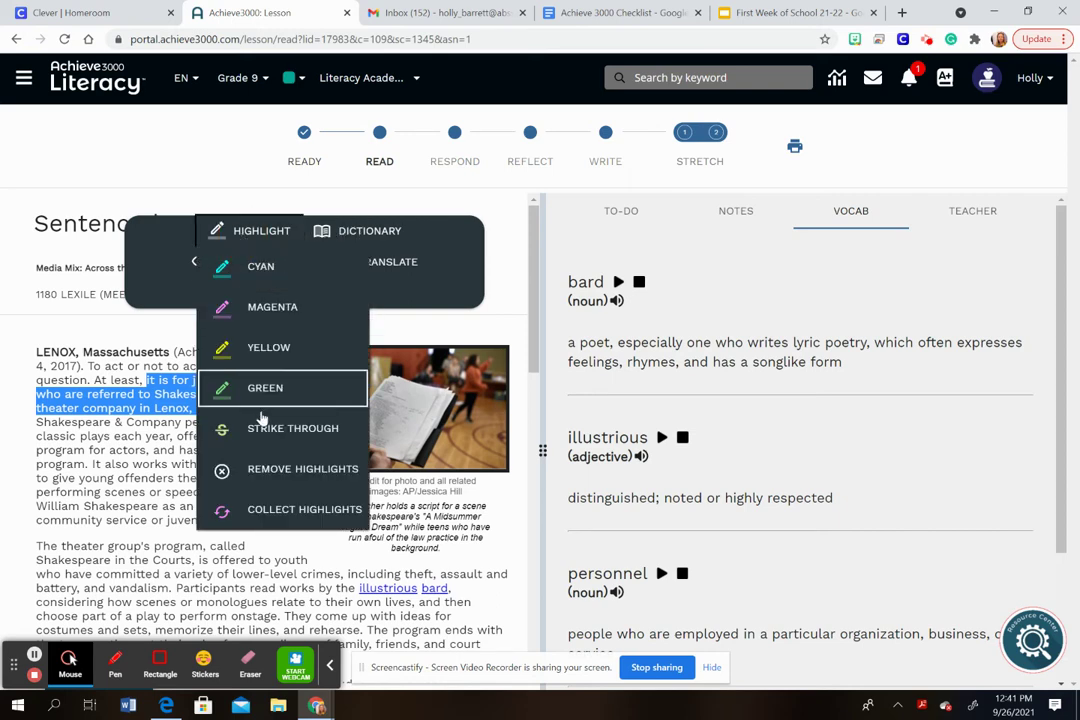
pyautogui.click(264, 310)
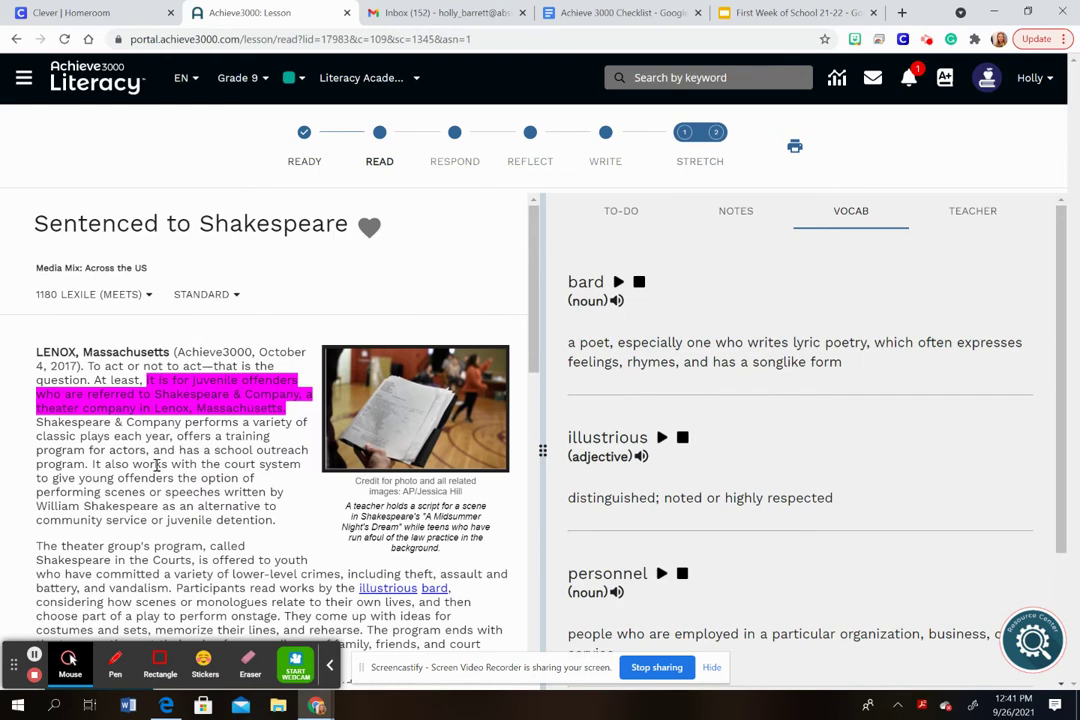
# Look up "detention" from the article's first paragraph in the dictionary, have its first definition read aloud, and close the dictionary.
pyautogui.click(217, 520)
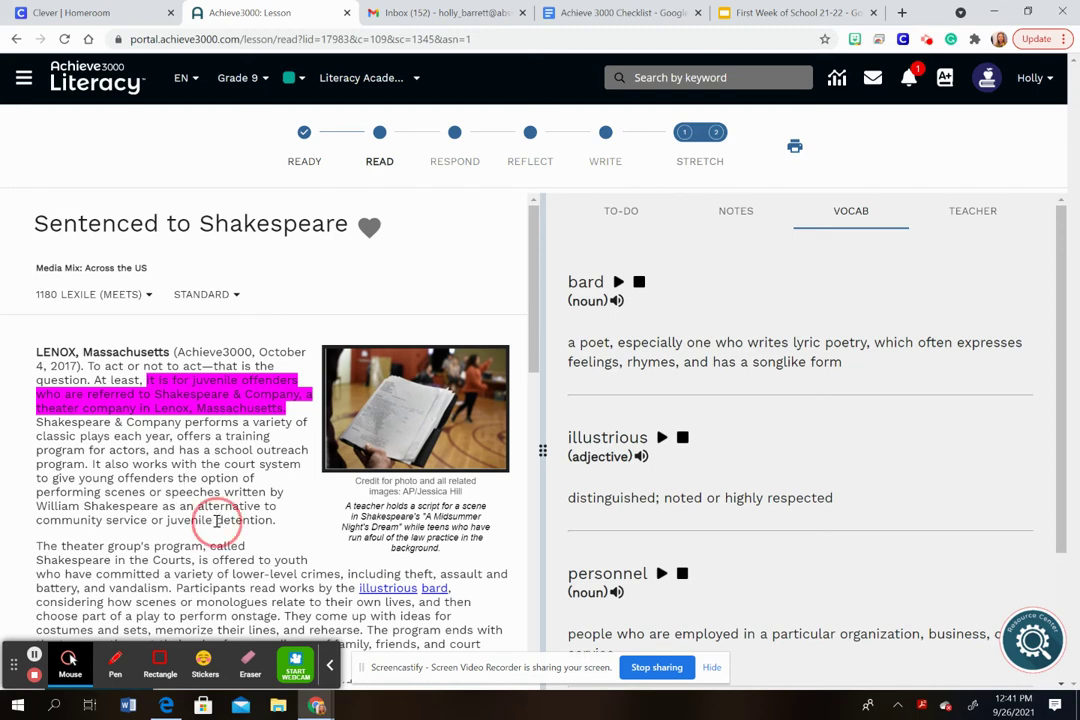
pyautogui.moveTo(222, 520); pyautogui.dragTo(270, 524)
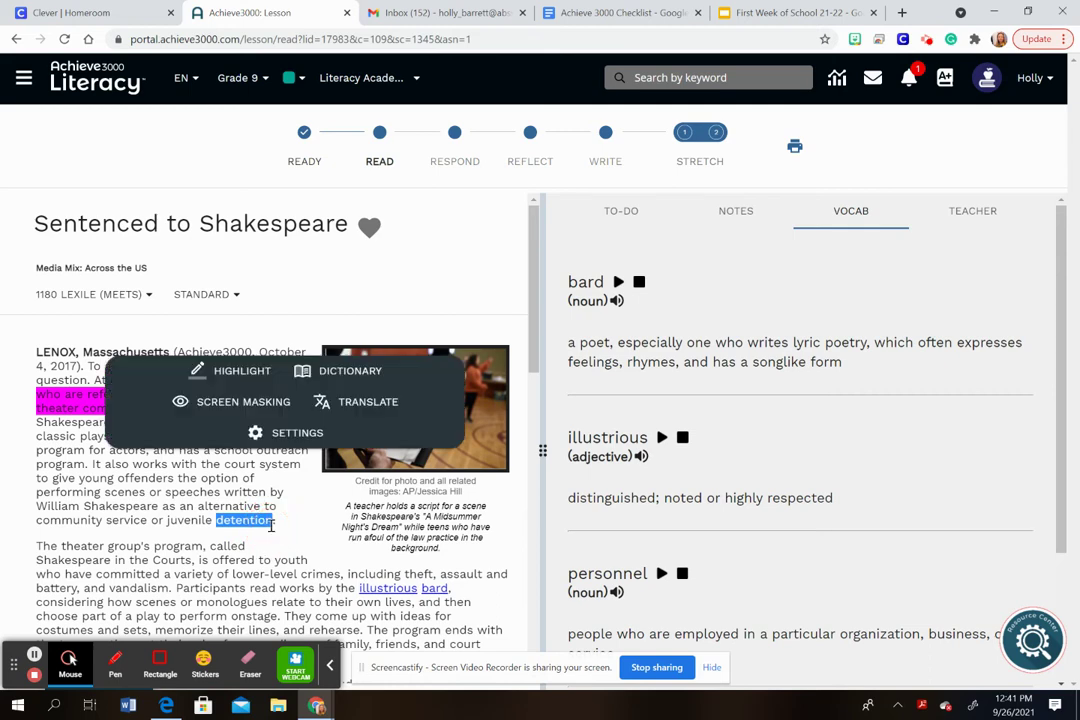
pyautogui.click(338, 372)
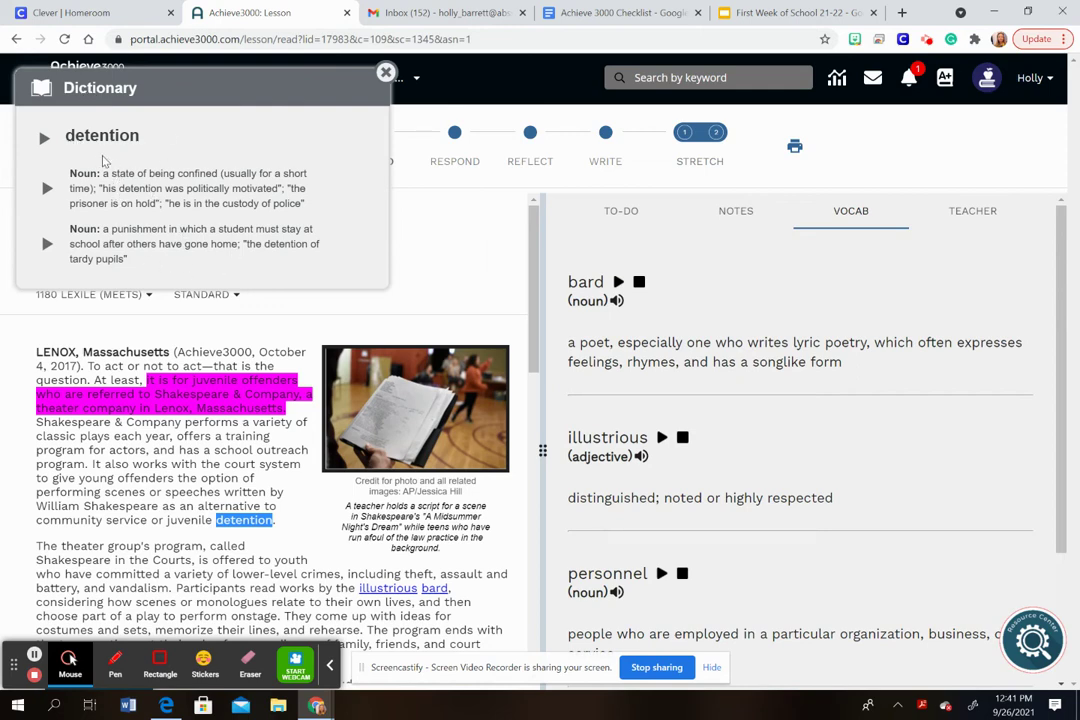
pyautogui.click(47, 190)
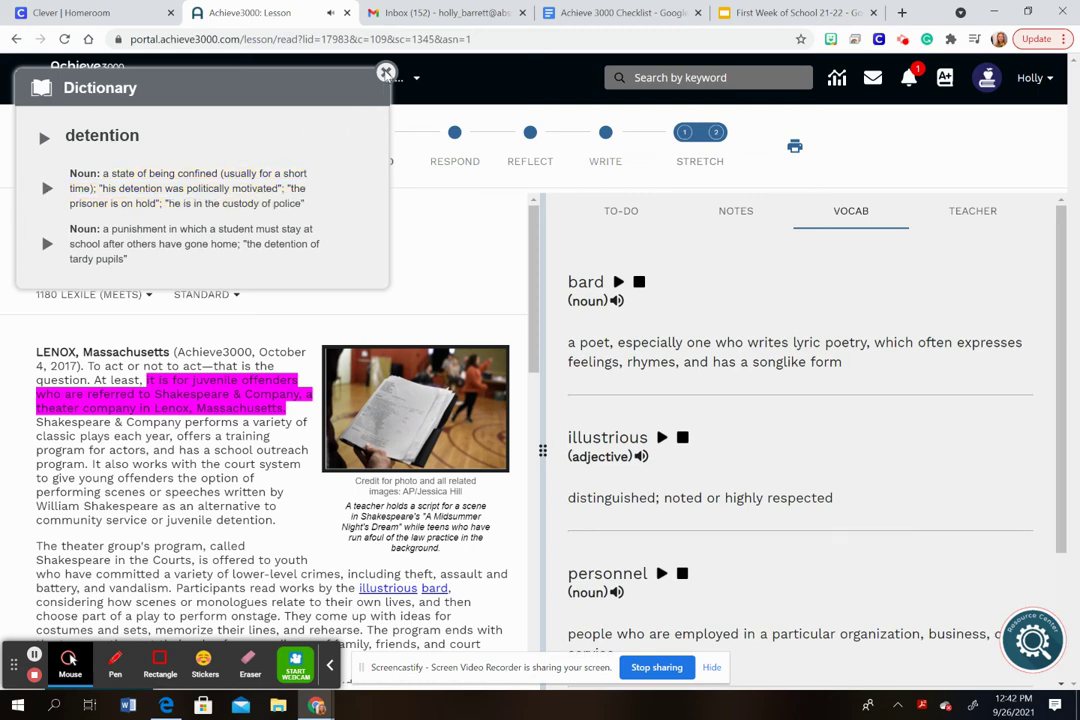
pyautogui.click(385, 72)
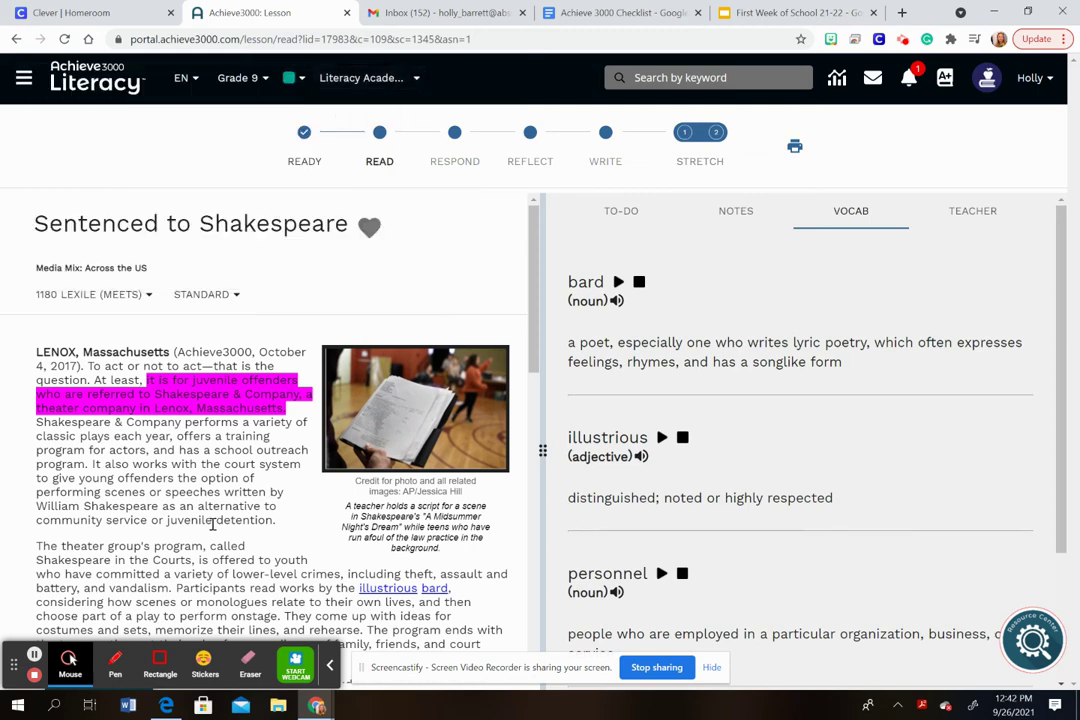
# Translate the word "alternative" in the article's first paragraph, close the translation and clear the selection.
pyautogui.moveTo(199, 505); pyautogui.dragTo(262, 506)
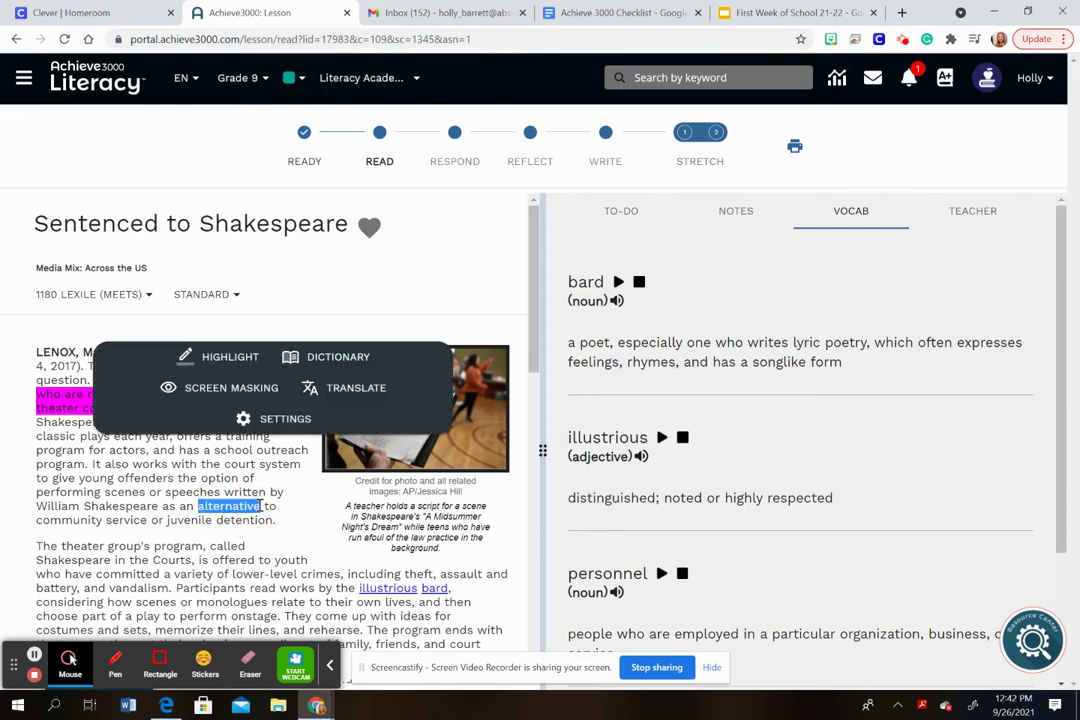
pyautogui.click(340, 390)
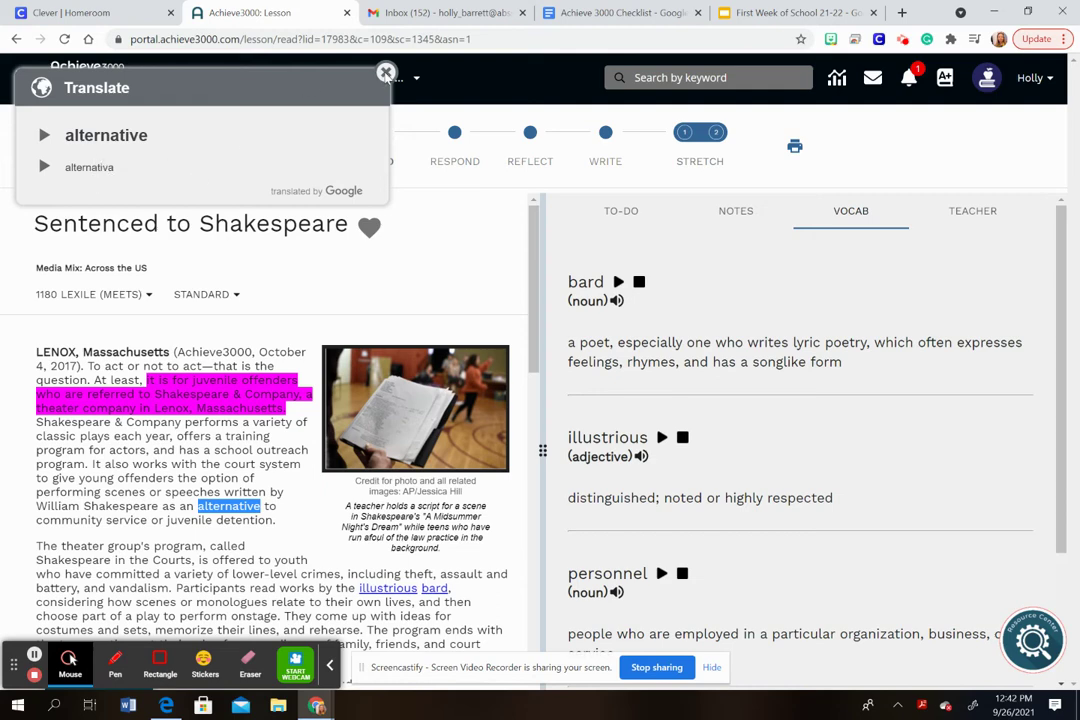
pyautogui.click(385, 72)
pyautogui.click(172, 470)
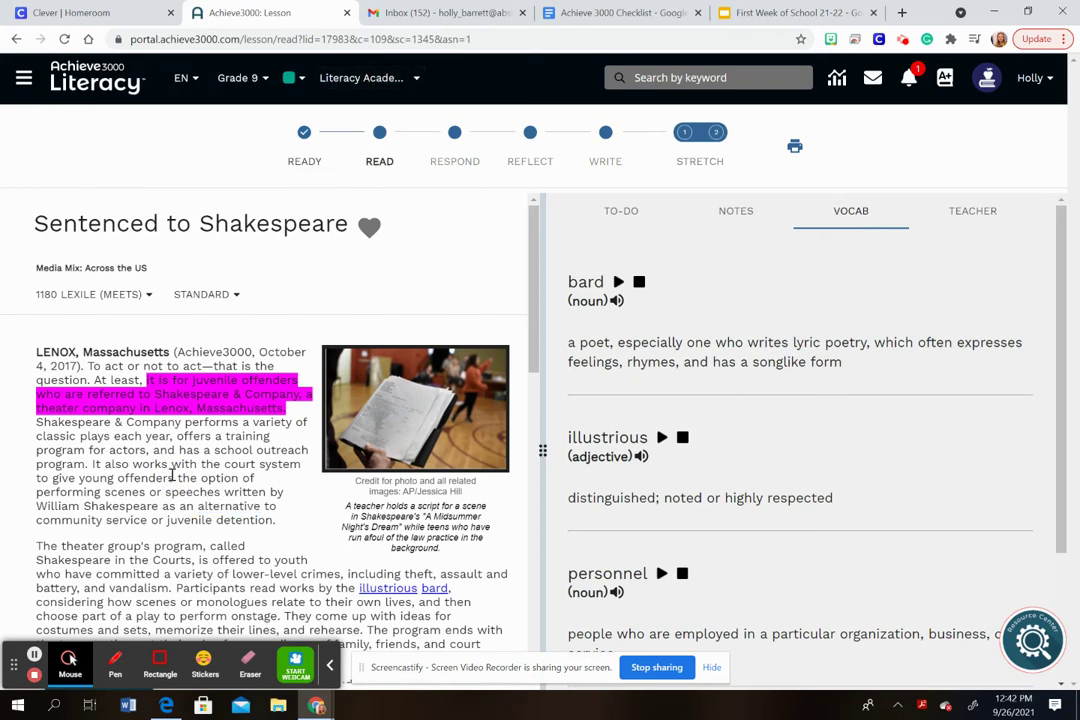
# Try out screen masking on the article, turn it off again and clear the text selection.
pyautogui.moveTo(178, 477); pyautogui.dragTo(230, 477)
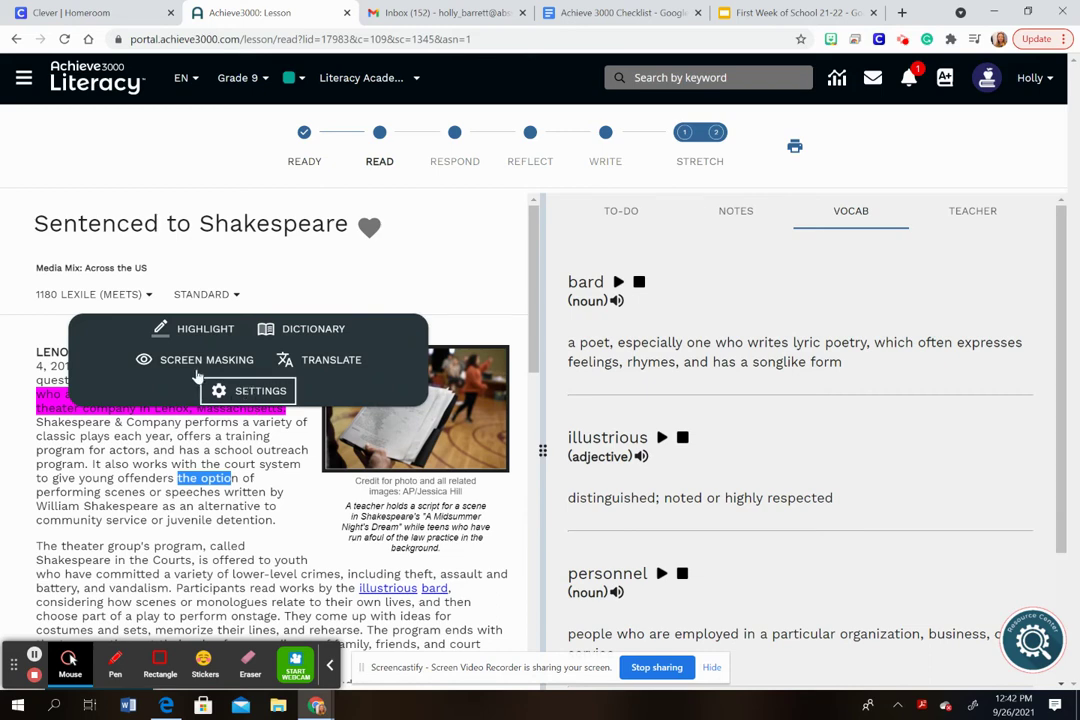
pyautogui.click(203, 362)
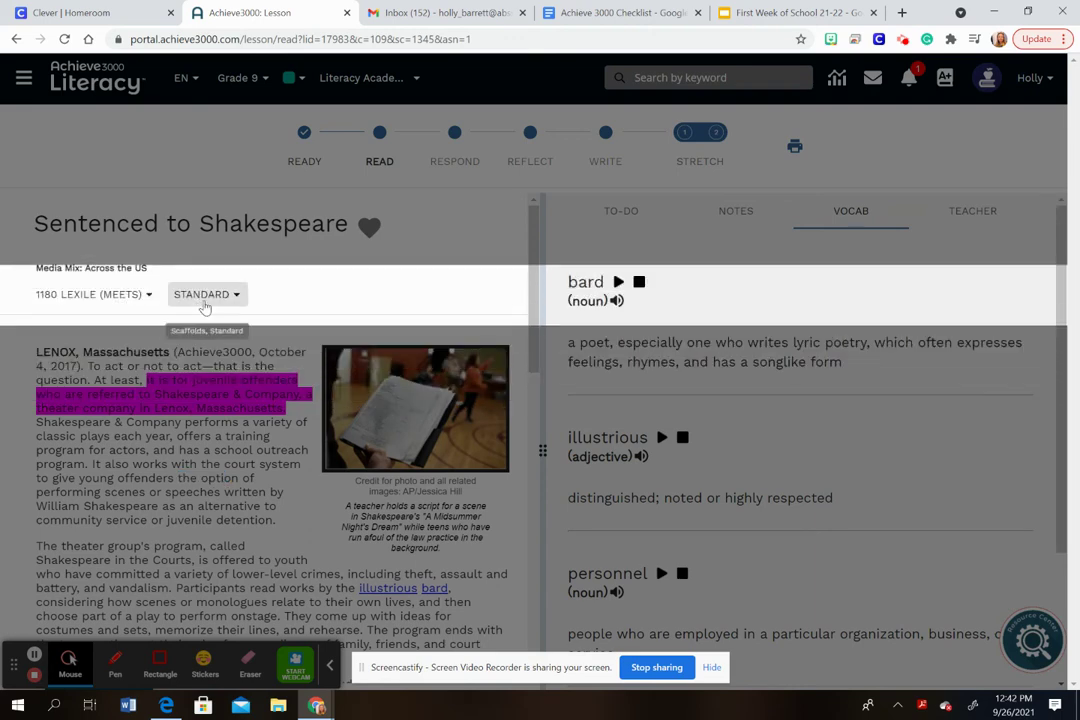
pyautogui.click(206, 306)
pyautogui.click(204, 300)
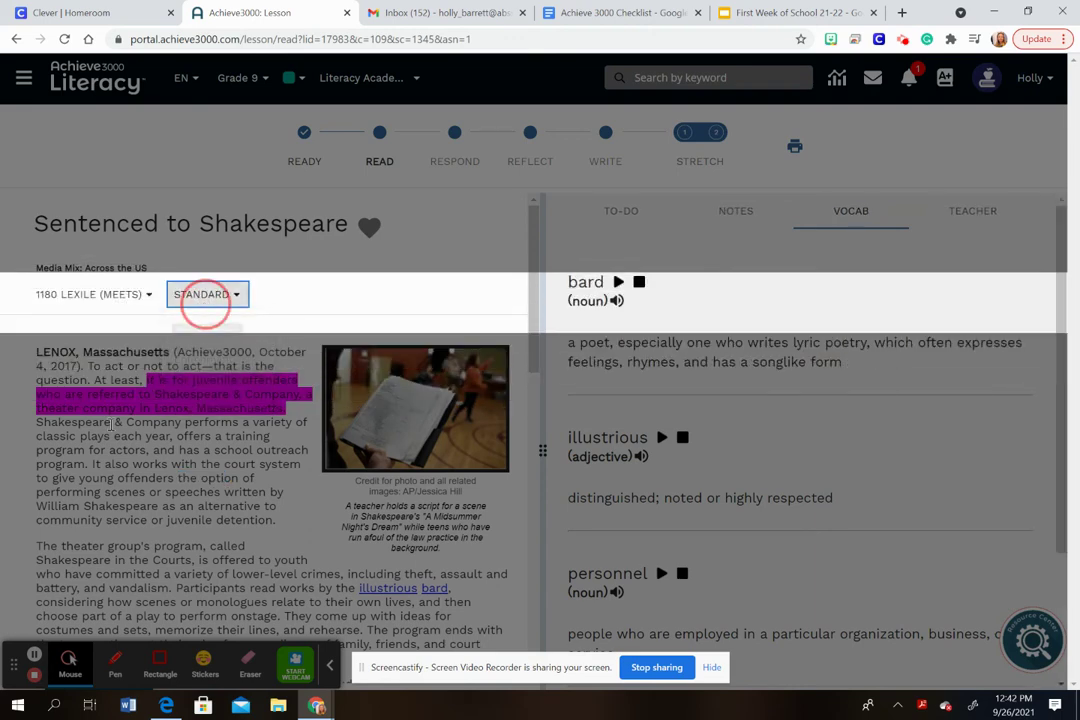
pyautogui.moveTo(116, 450); pyautogui.dragTo(178, 440)
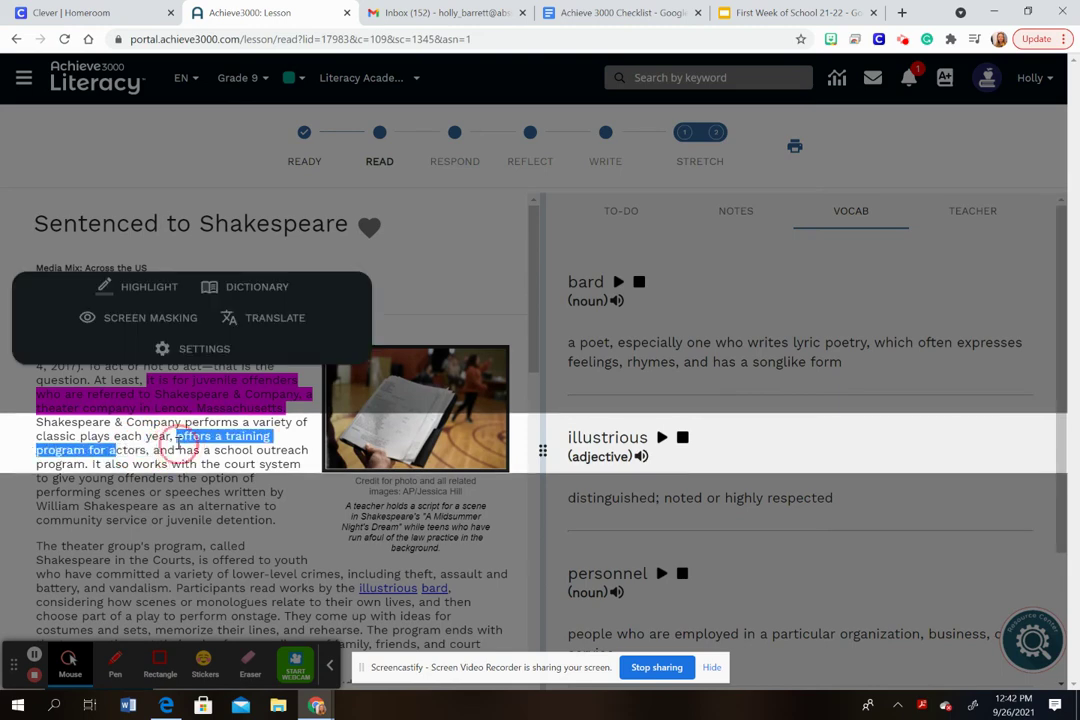
pyautogui.click(140, 318)
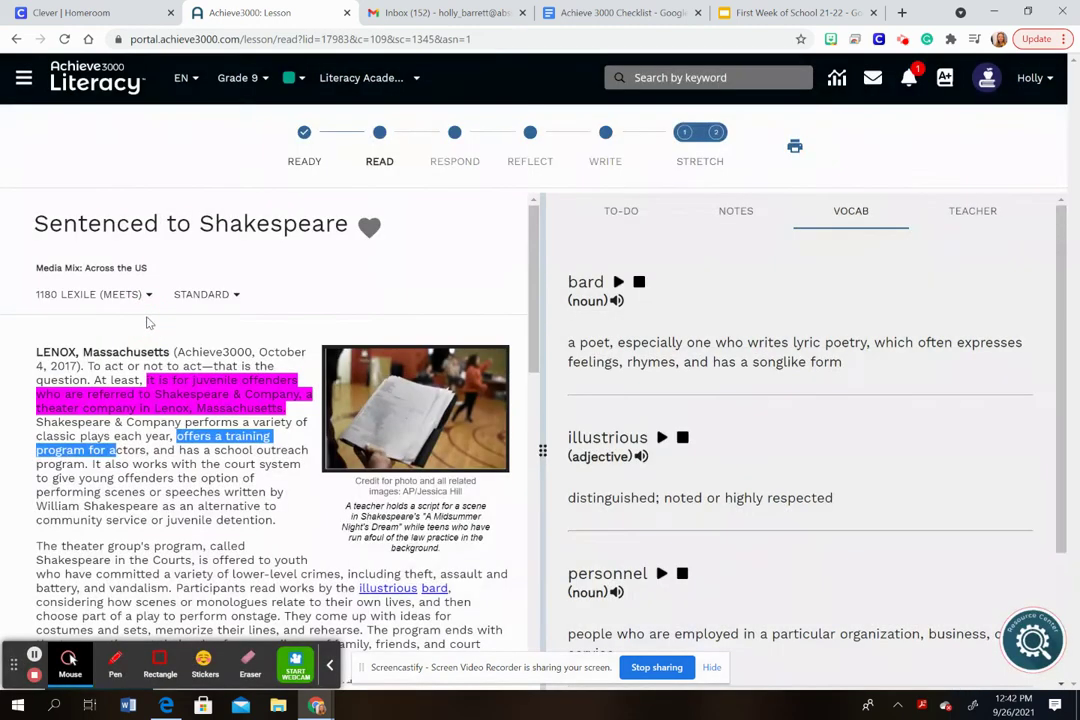
pyautogui.click(184, 483)
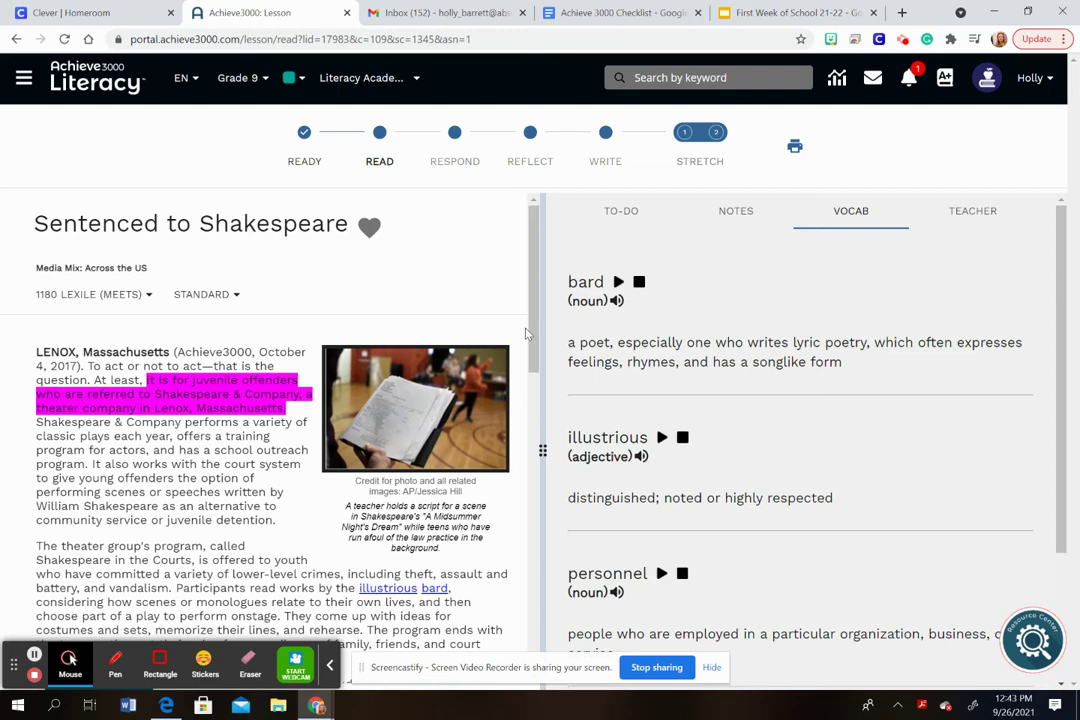
# Go to the Respond stage and try different answer choices for Question 1, leaving answer D selected.
pyautogui.moveTo(534, 311)
pyautogui.mouseDown()
pyautogui.moveTo(555, 652)
pyautogui.moveTo(535, 312)
pyautogui.mouseUp()
pyautogui.click(454, 133)
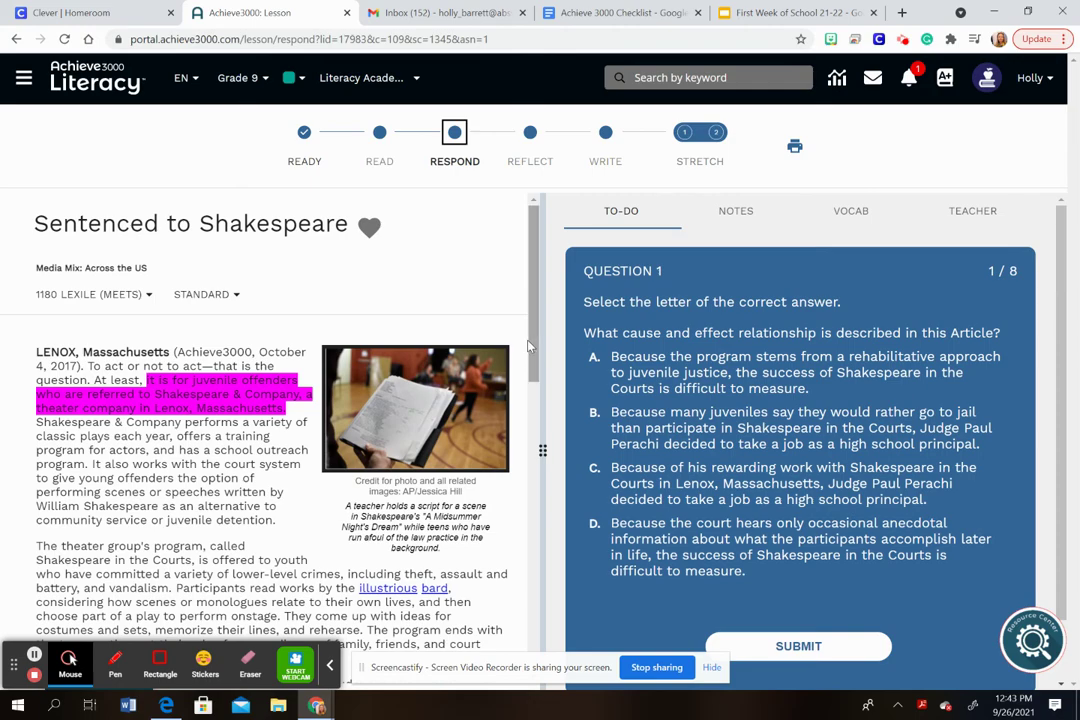
pyautogui.moveTo(530, 340)
pyautogui.mouseDown()
pyautogui.moveTo(541, 655)
pyautogui.moveTo(530, 338)
pyautogui.mouseUp()
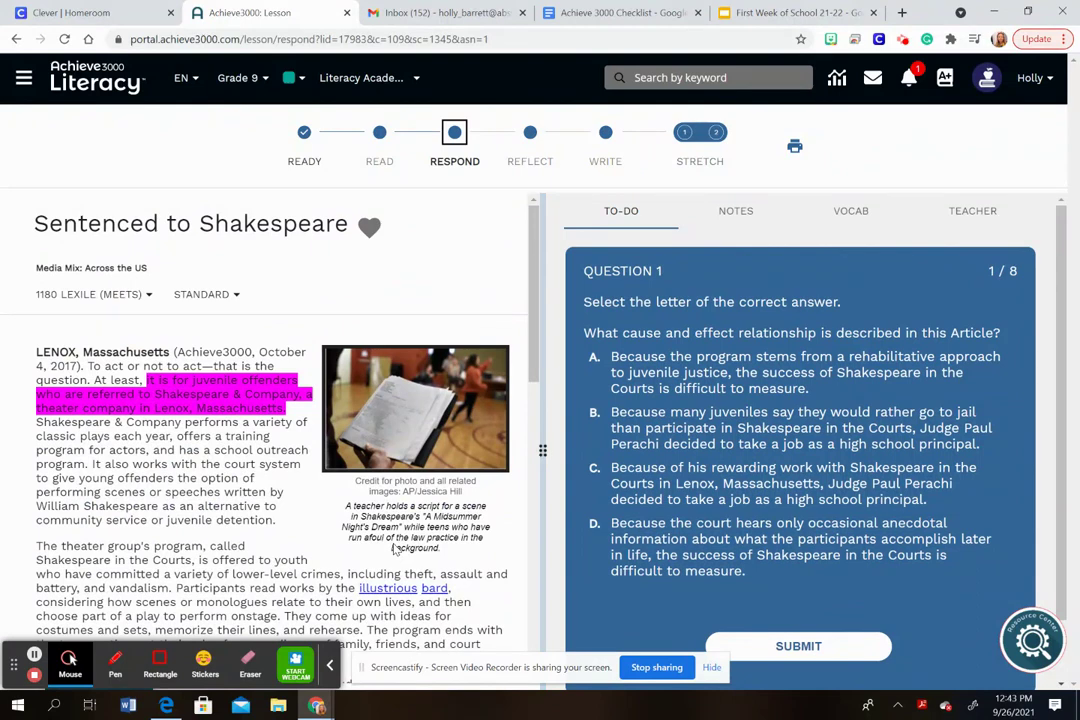
pyautogui.click(634, 477)
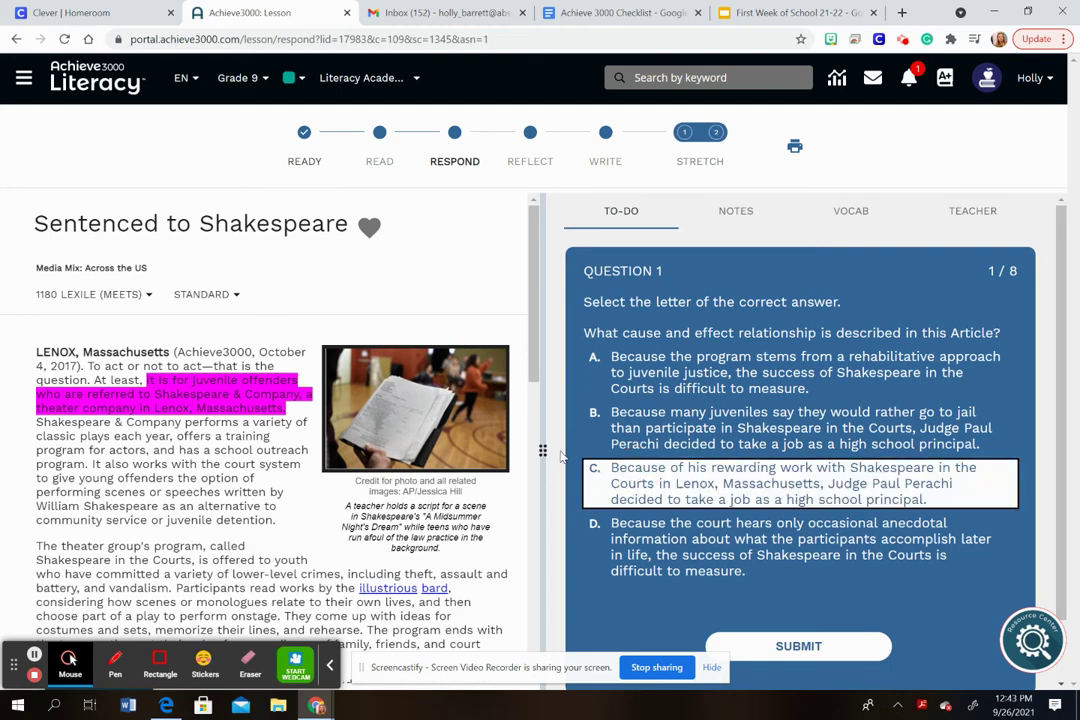
pyautogui.click(582, 452)
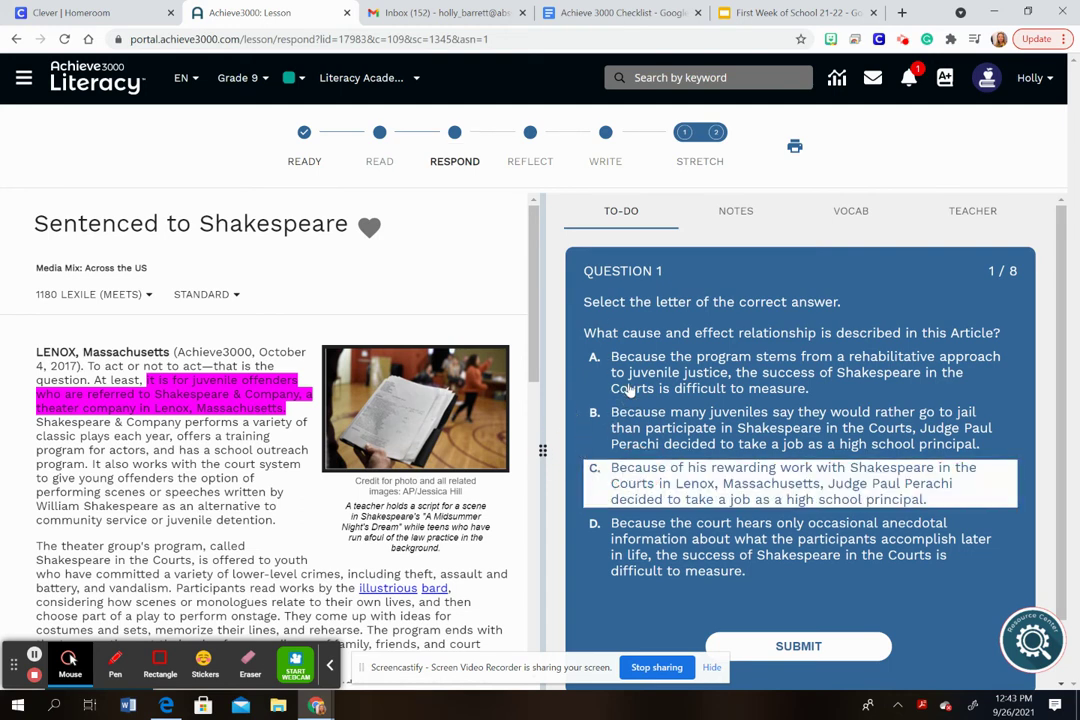
pyautogui.click(596, 355)
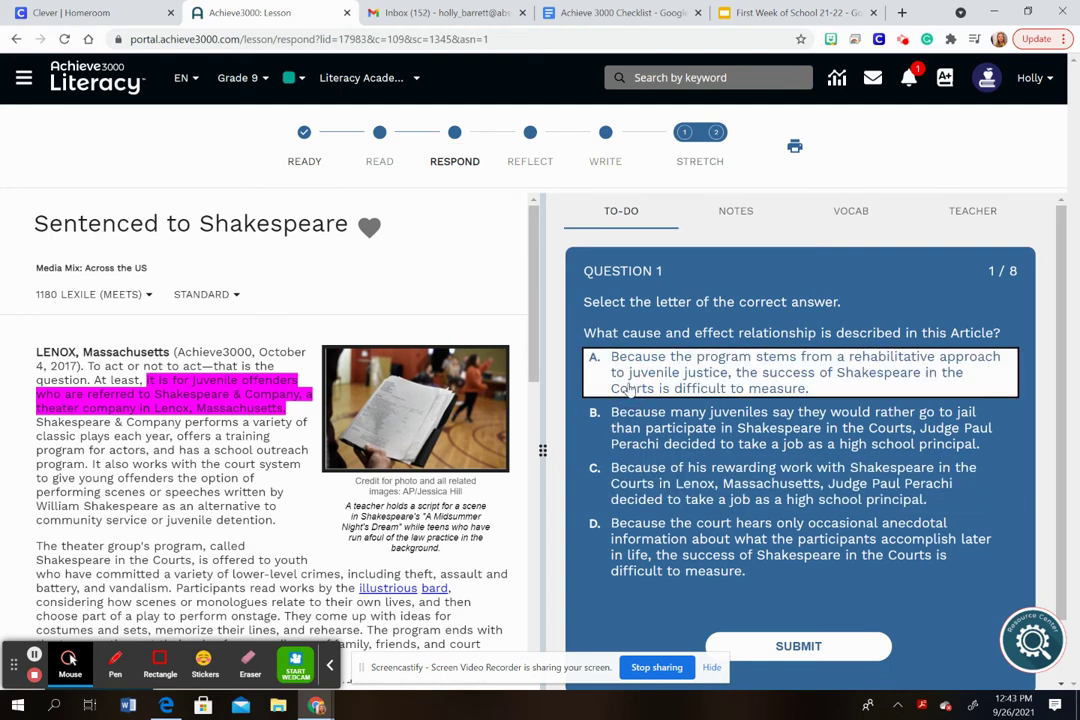
pyautogui.click(630, 500)
pyautogui.click(644, 555)
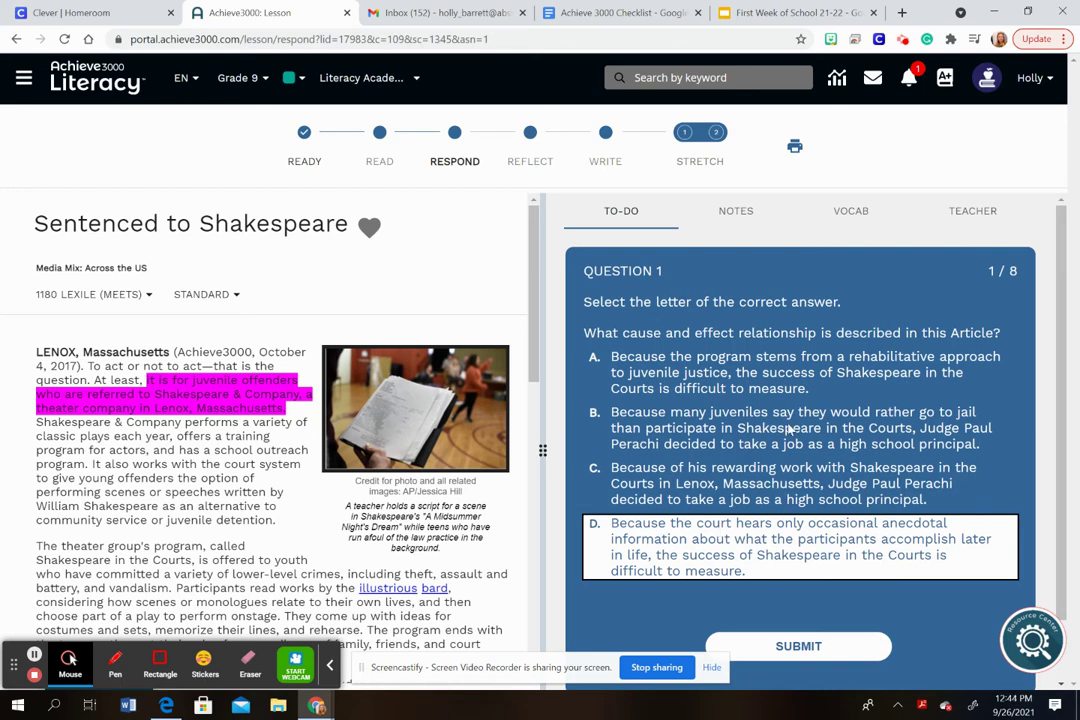
# View the After Reading question in the Reflect stage and the Thought Question with its response box in the Write stage.
pyautogui.click(531, 137)
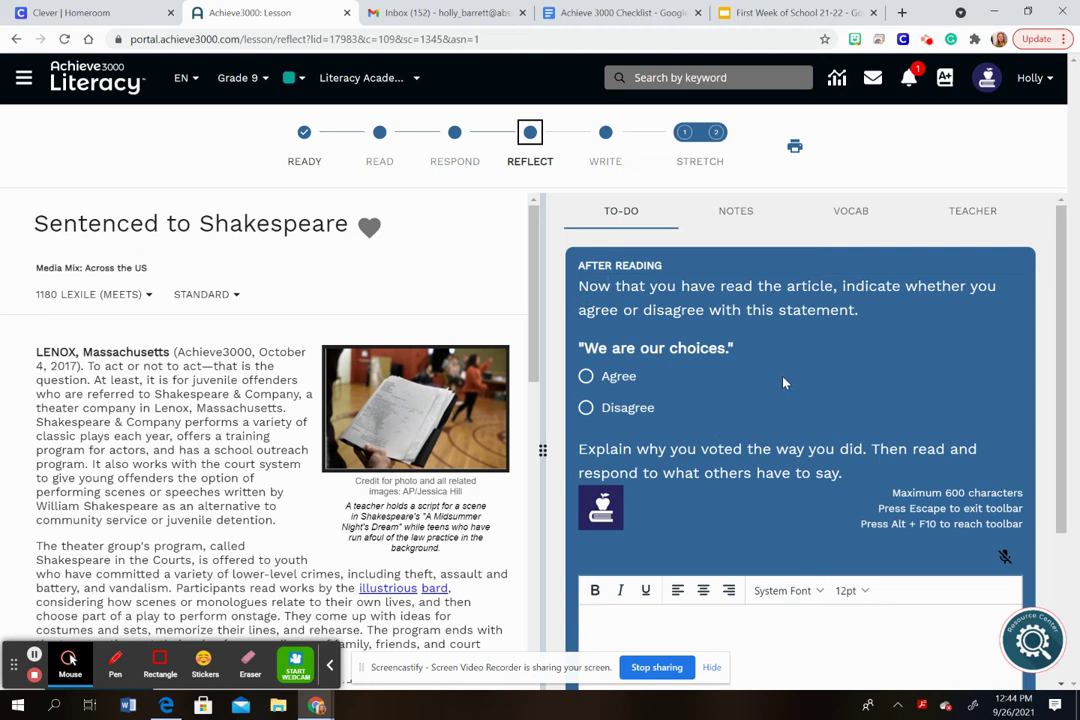
pyautogui.click(605, 135)
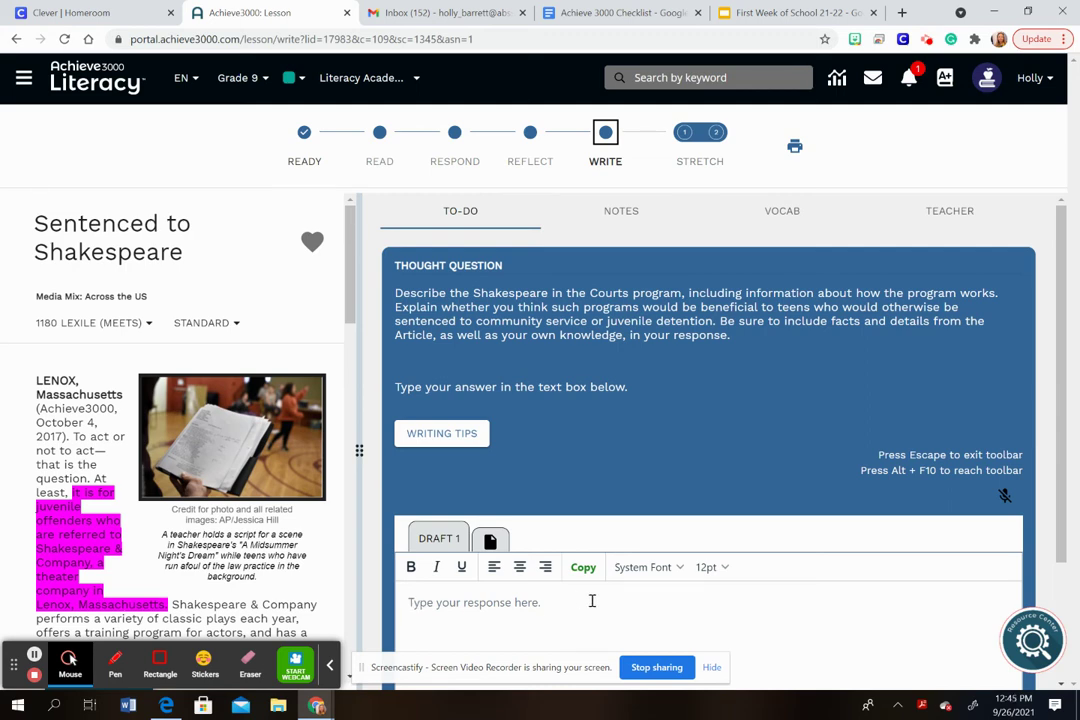
pyautogui.click(1058, 366)
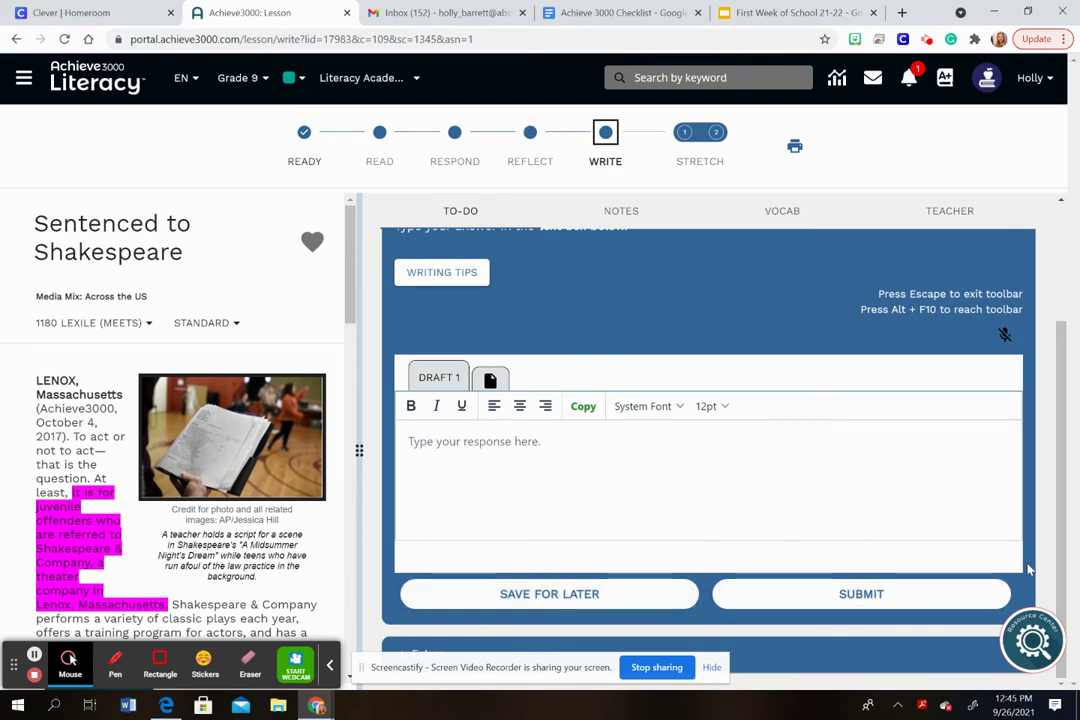
pyautogui.click(1063, 515)
pyautogui.moveTo(1063, 515); pyautogui.dragTo(1078, 574)
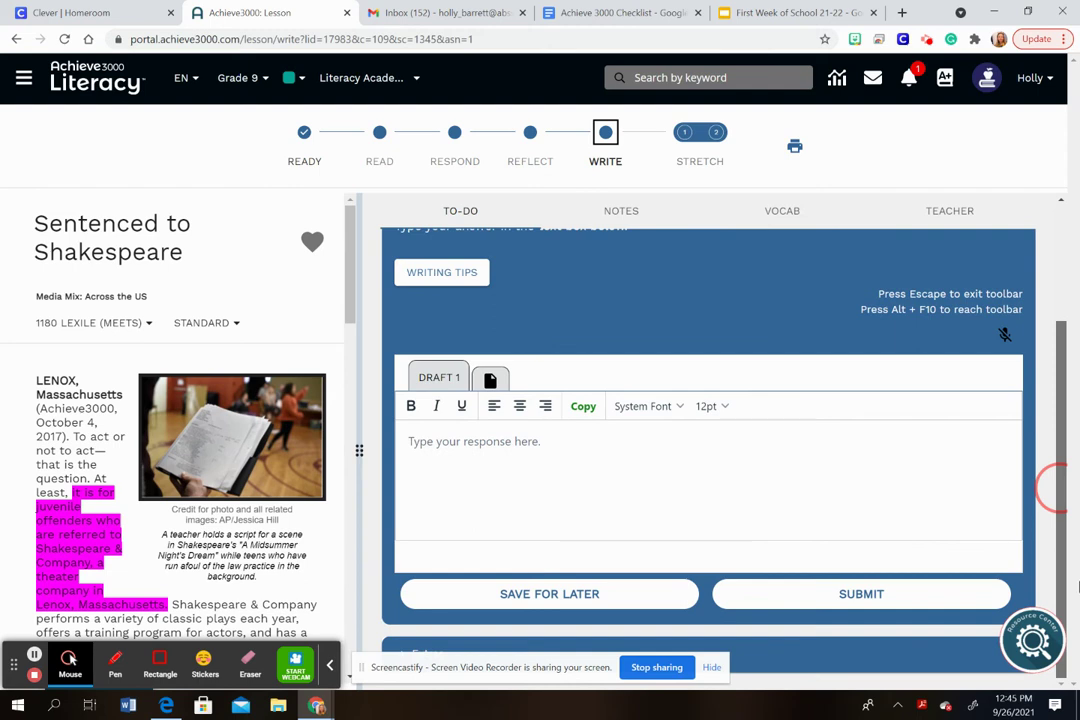
# Move the screen-sharing notice out of the way, expand the Extras below the writing task and open the Map.
pyautogui.moveTo(459, 674); pyautogui.dragTo(163, 562)
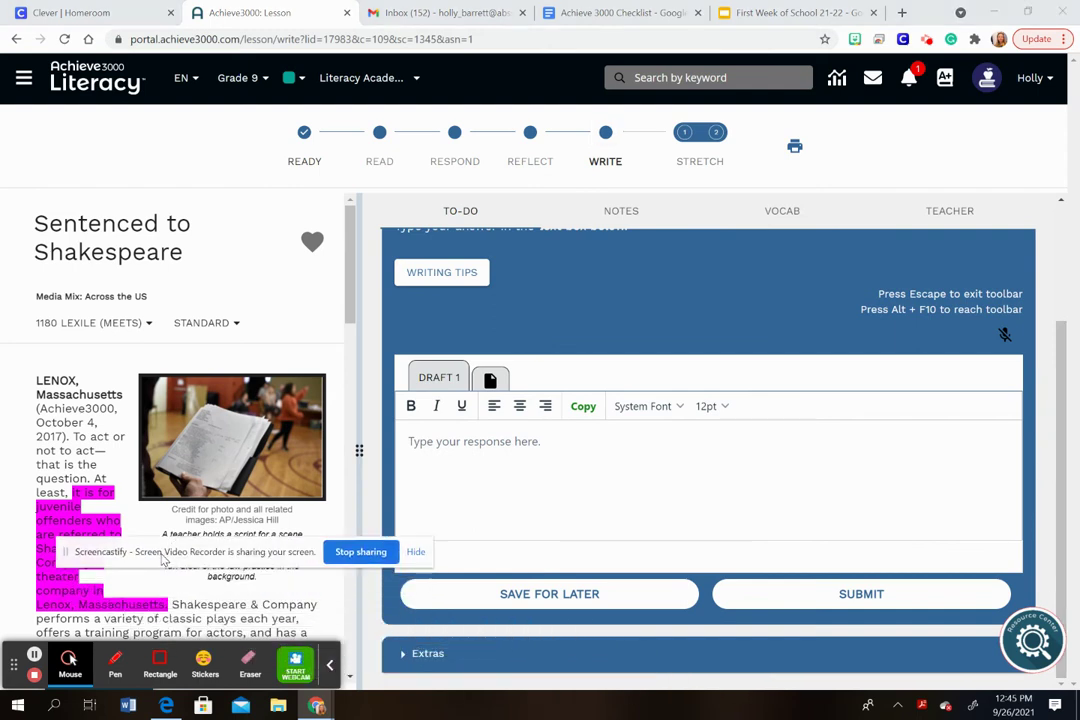
pyautogui.click(428, 655)
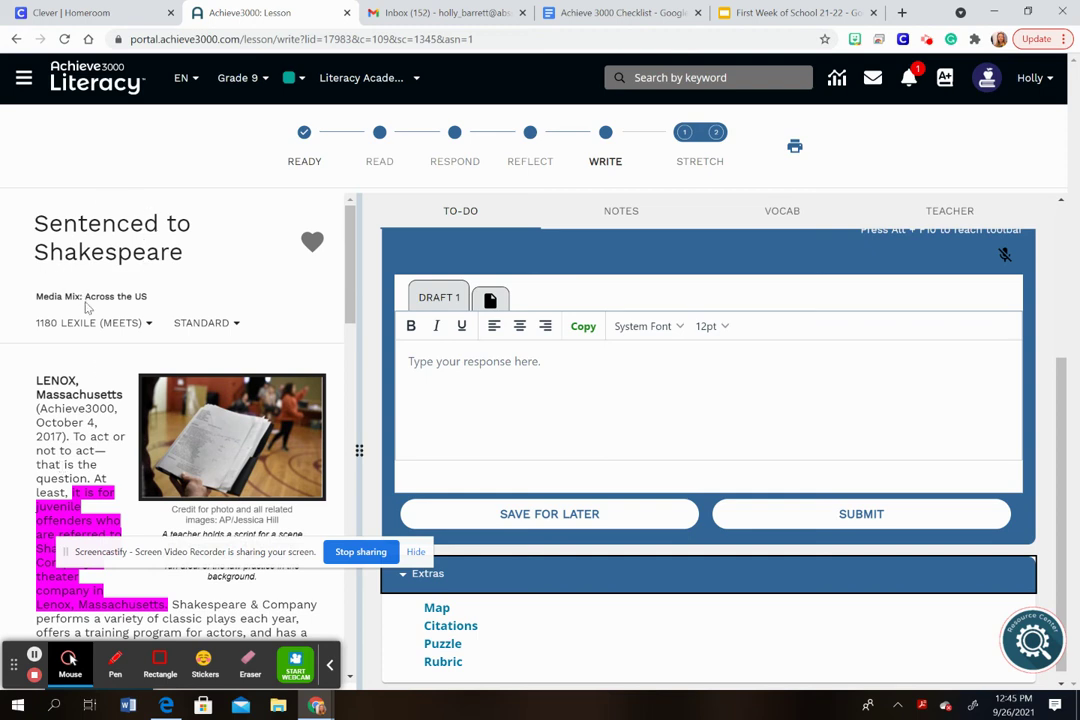
pyautogui.click(440, 609)
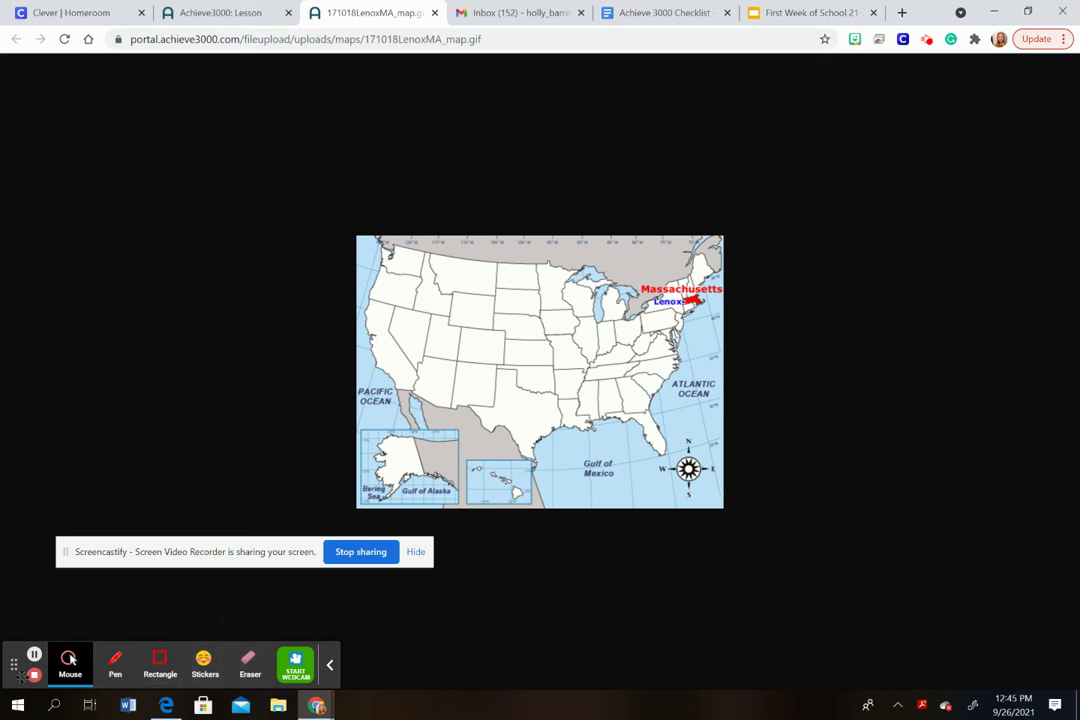
# Close the map, view the article's MLA citation under Citations in the Extras and close it.
pyautogui.moveTo(14, 665); pyautogui.dragTo(41, 466)
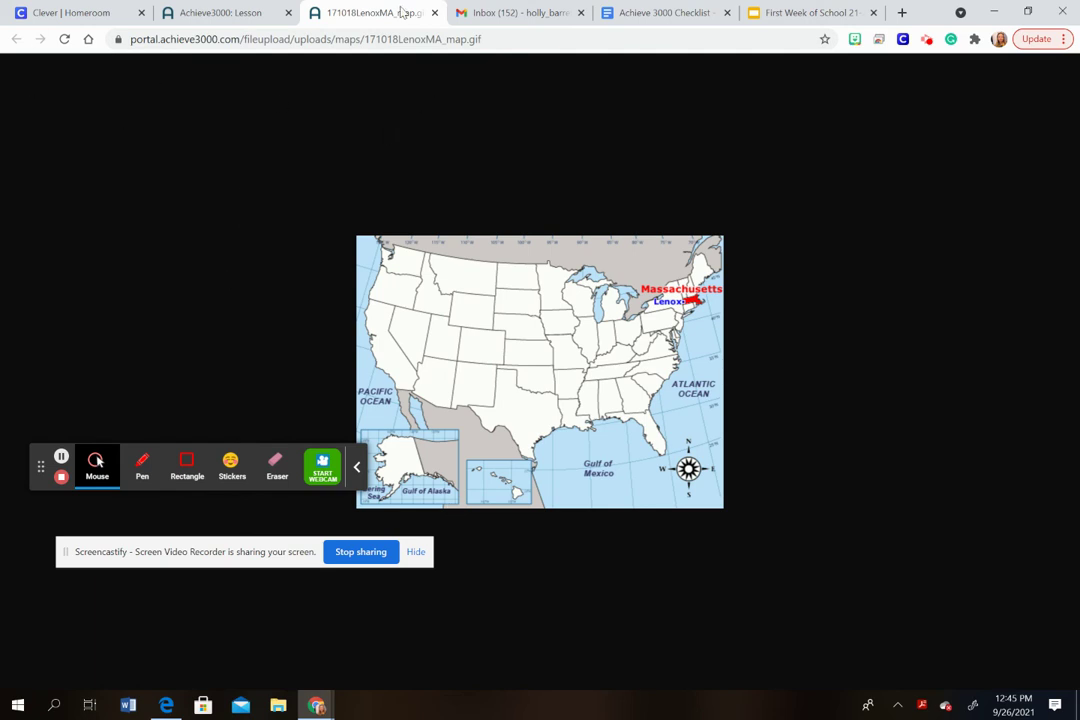
pyautogui.click(434, 13)
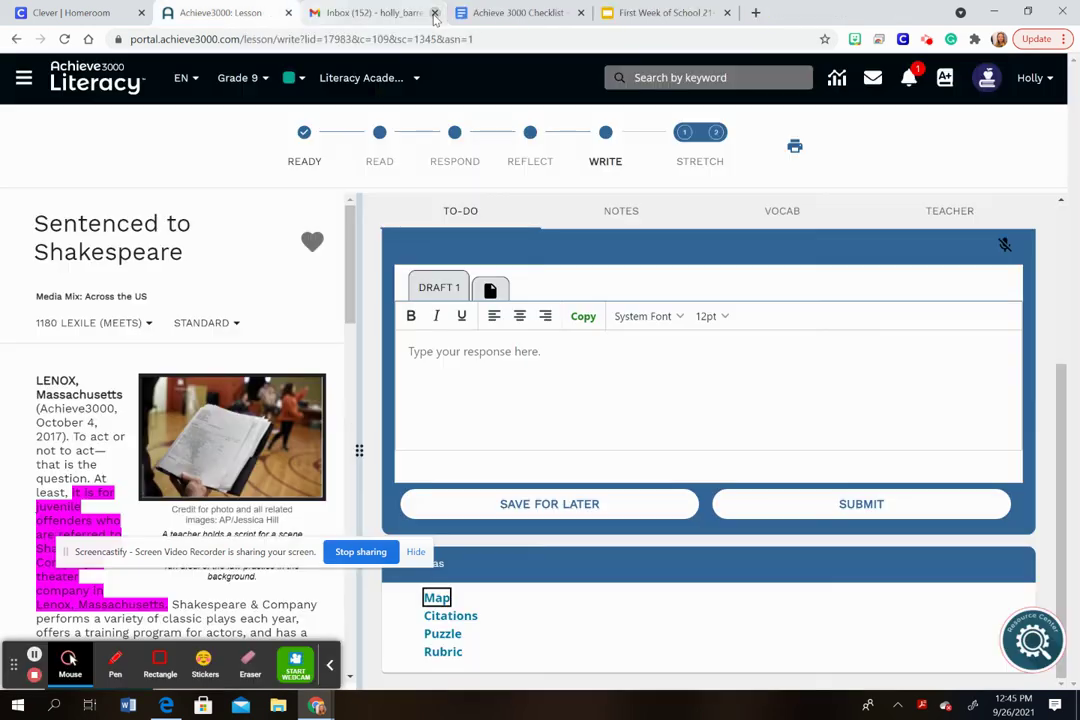
pyautogui.click(450, 616)
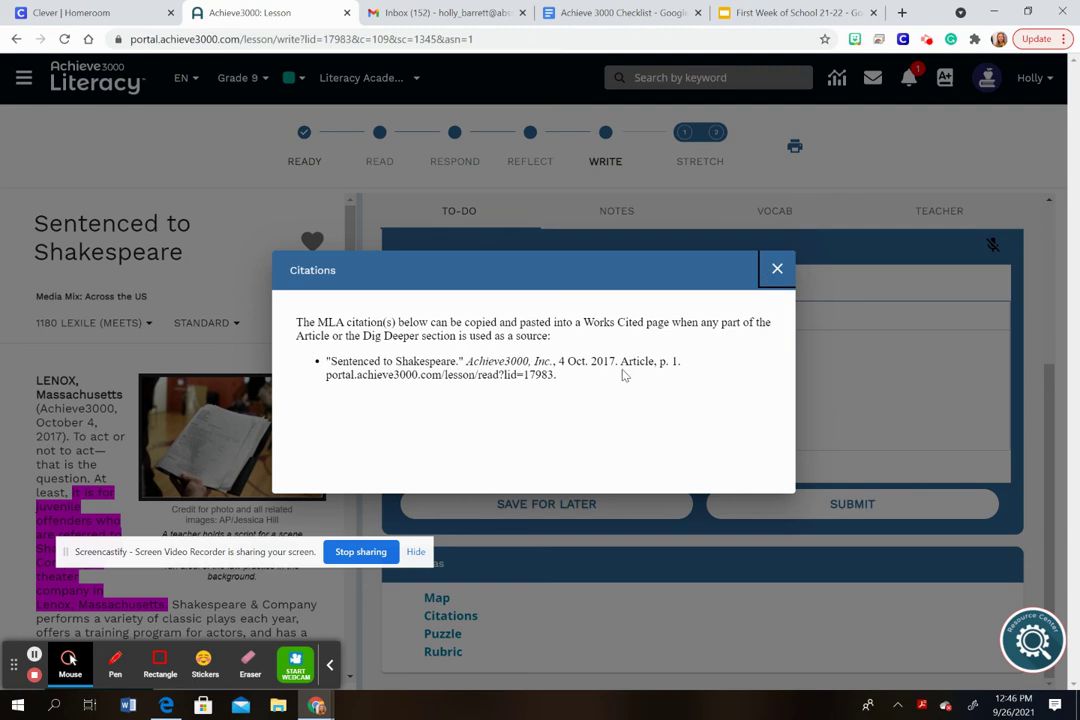
pyautogui.click(777, 269)
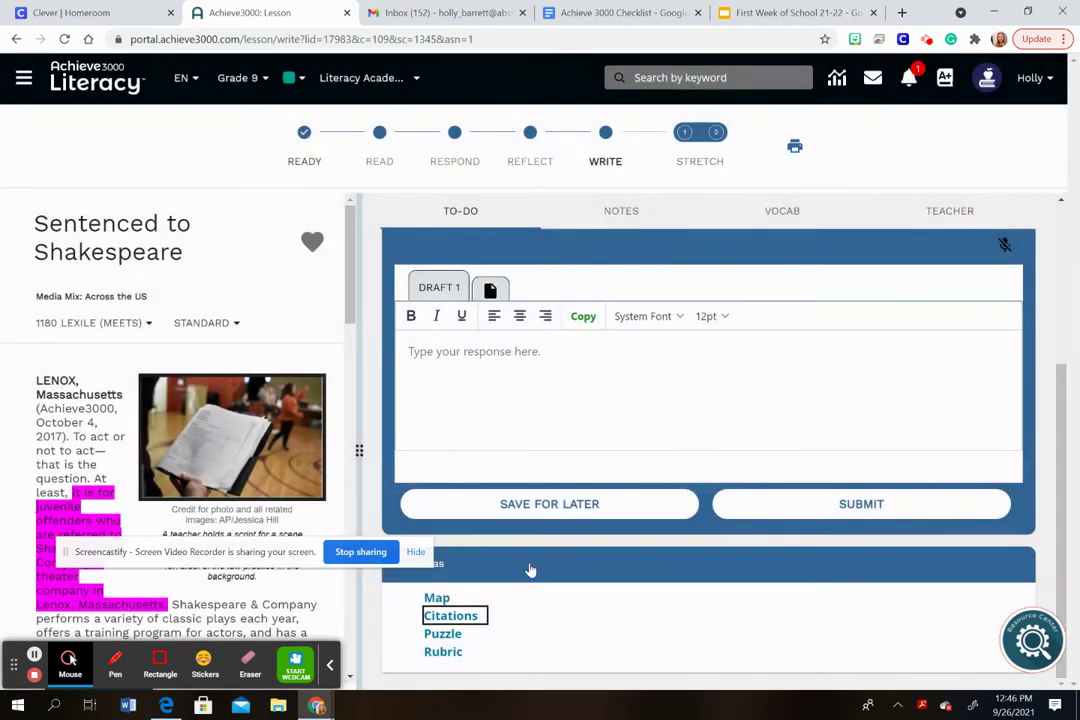
# Open the word search Puzzle from the Extras, mark the word Monologues upward in the first letter column, and close the puzzle.
pyautogui.click(442, 634)
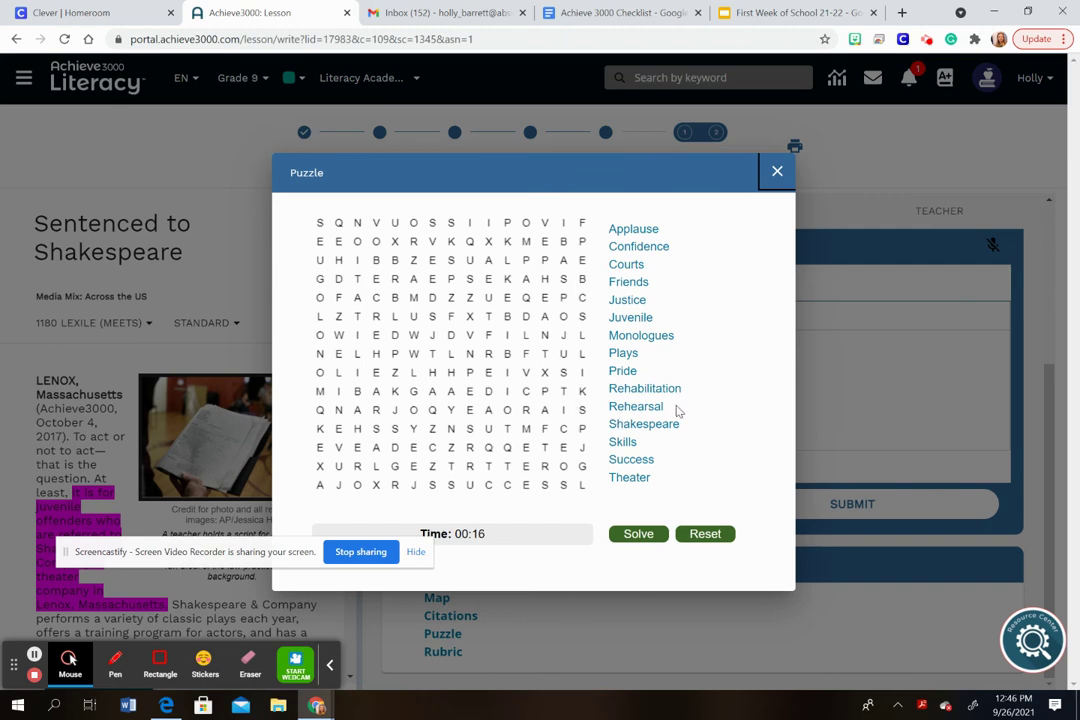
pyautogui.moveTo(320, 391); pyautogui.dragTo(318, 243)
pyautogui.moveTo(320, 391); pyautogui.dragTo(320, 223)
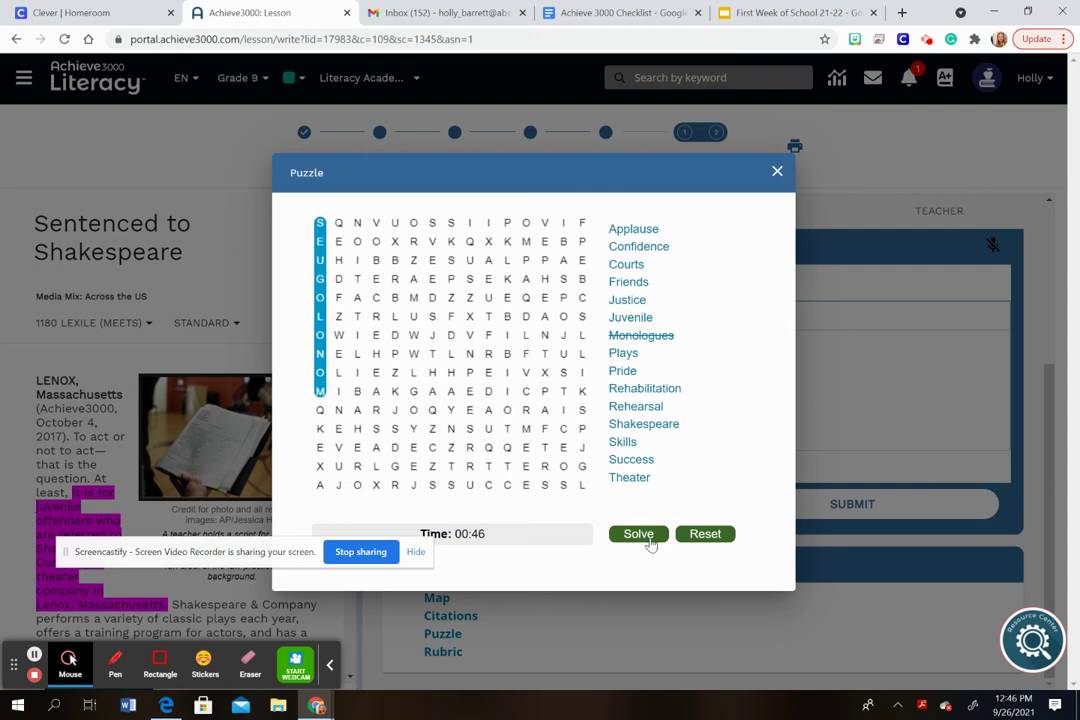
pyautogui.click(778, 173)
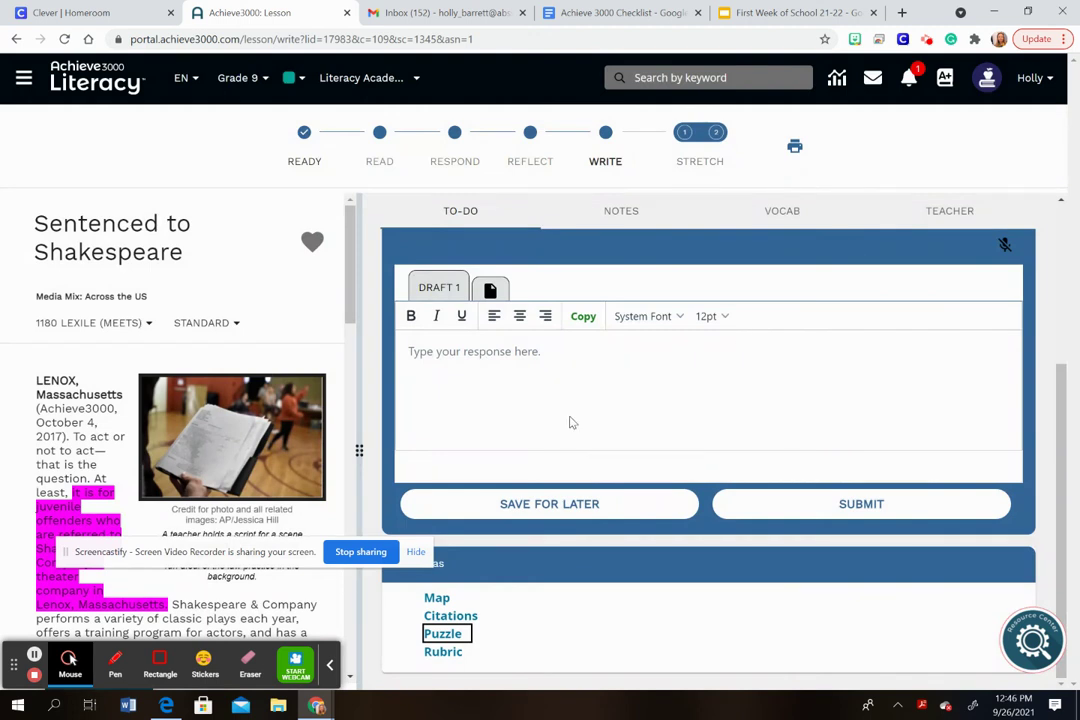
# Open the Rubric from the Extras, review the Informative Thought Question scoring criteria and close it.
pyautogui.click(446, 652)
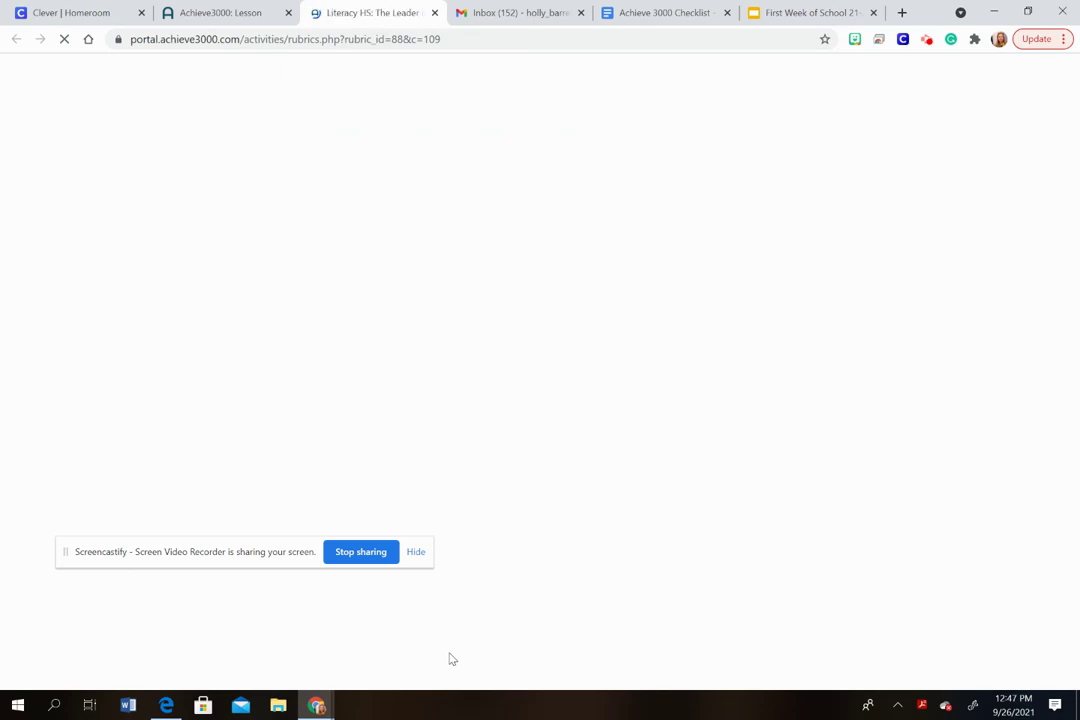
pyautogui.moveTo(70, 660)
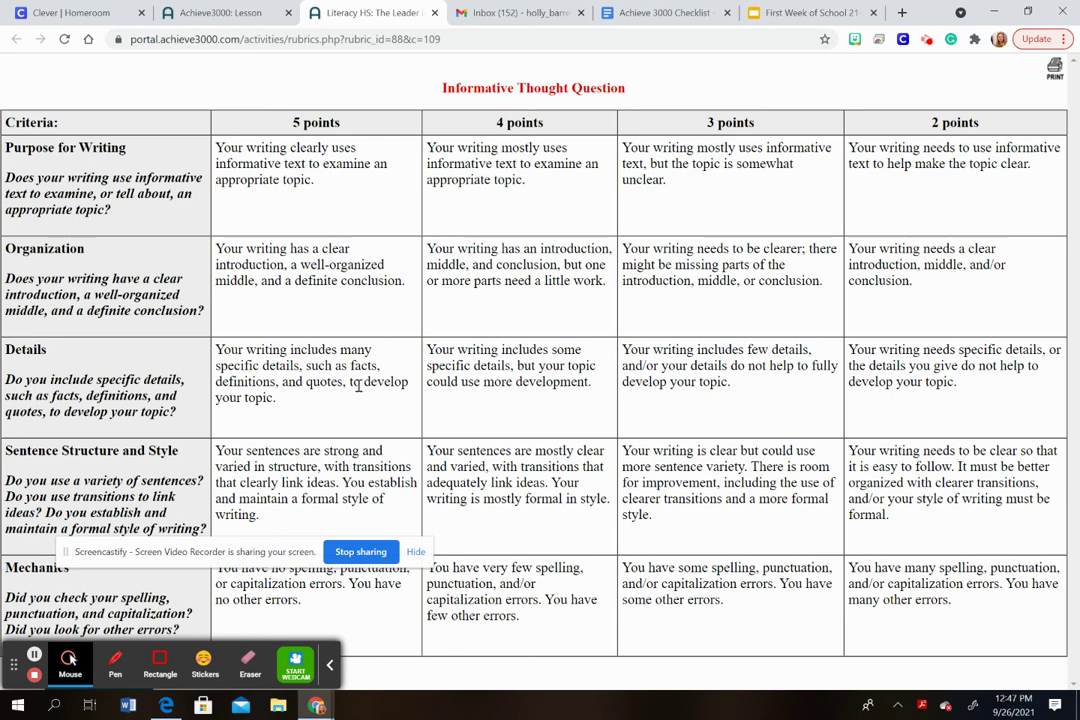
pyautogui.click(434, 13)
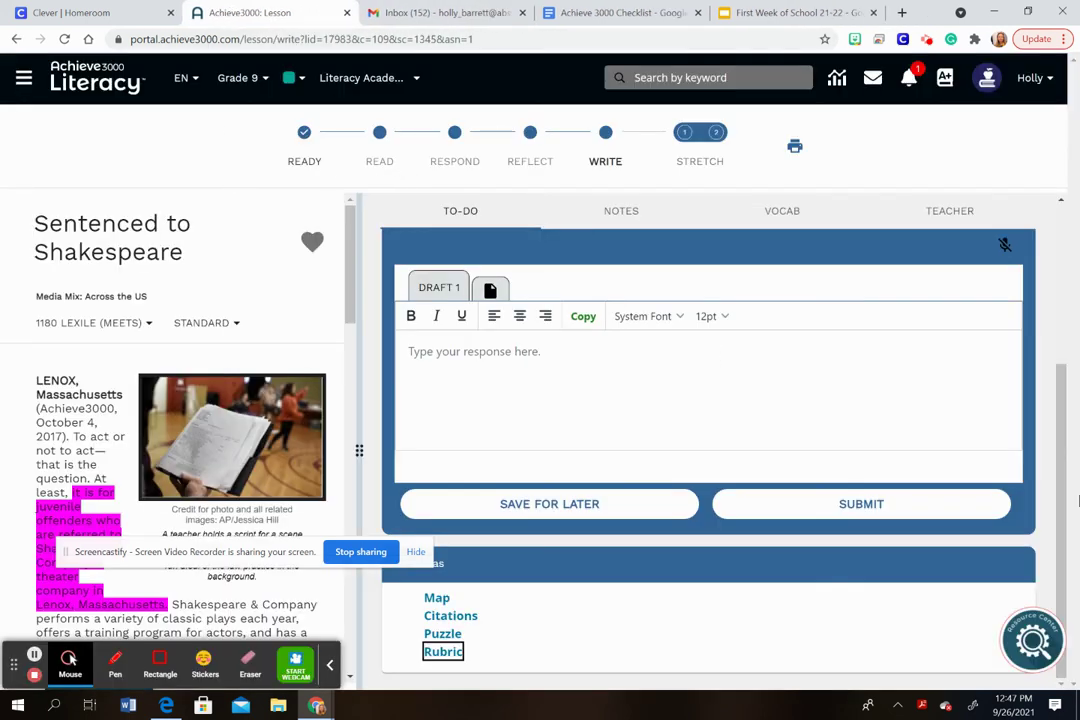
# Go back from the Write stage's Thought Question to the lesson's Ready stage.
pyautogui.moveTo(1061, 494); pyautogui.dragTo(901, 190)
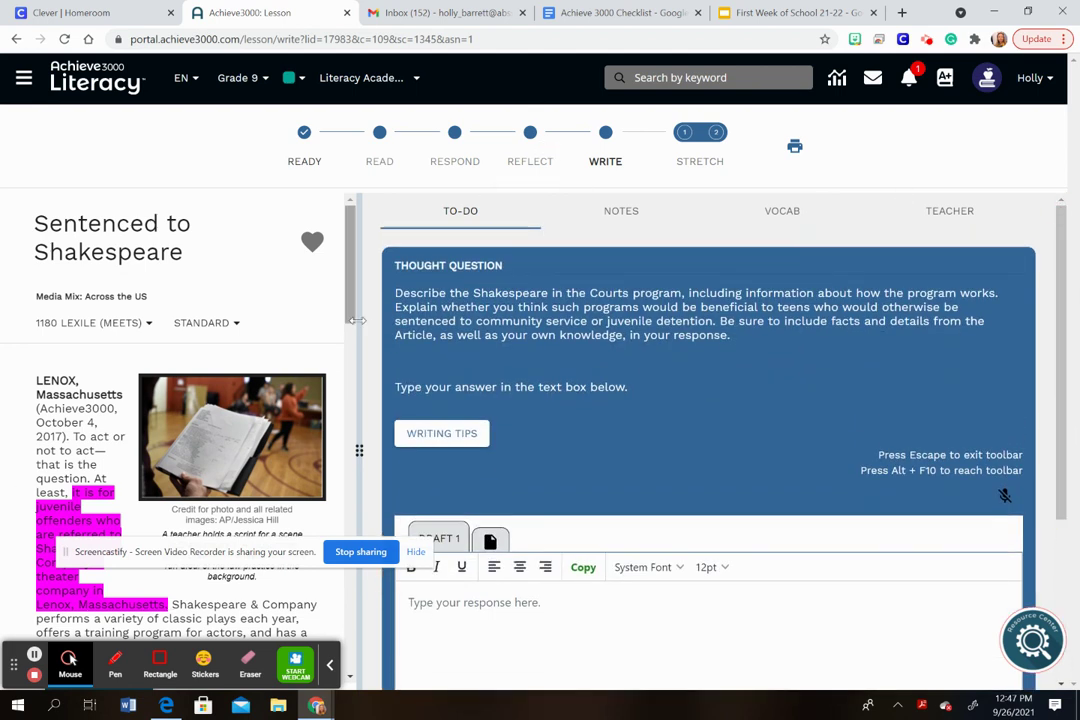
pyautogui.click(304, 134)
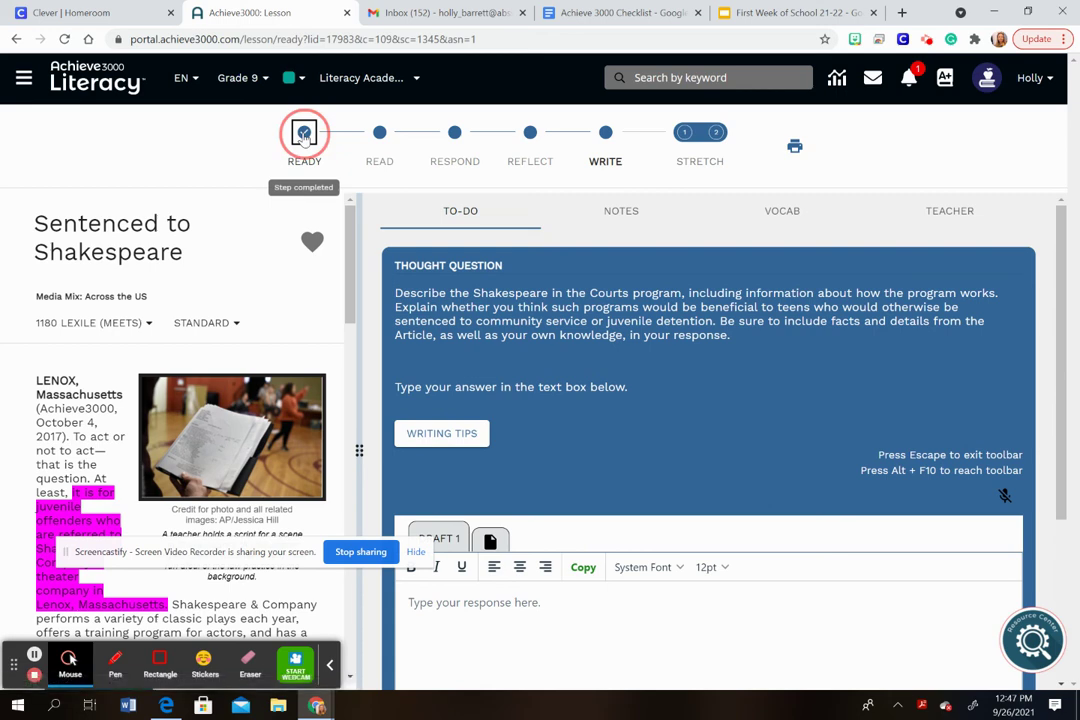